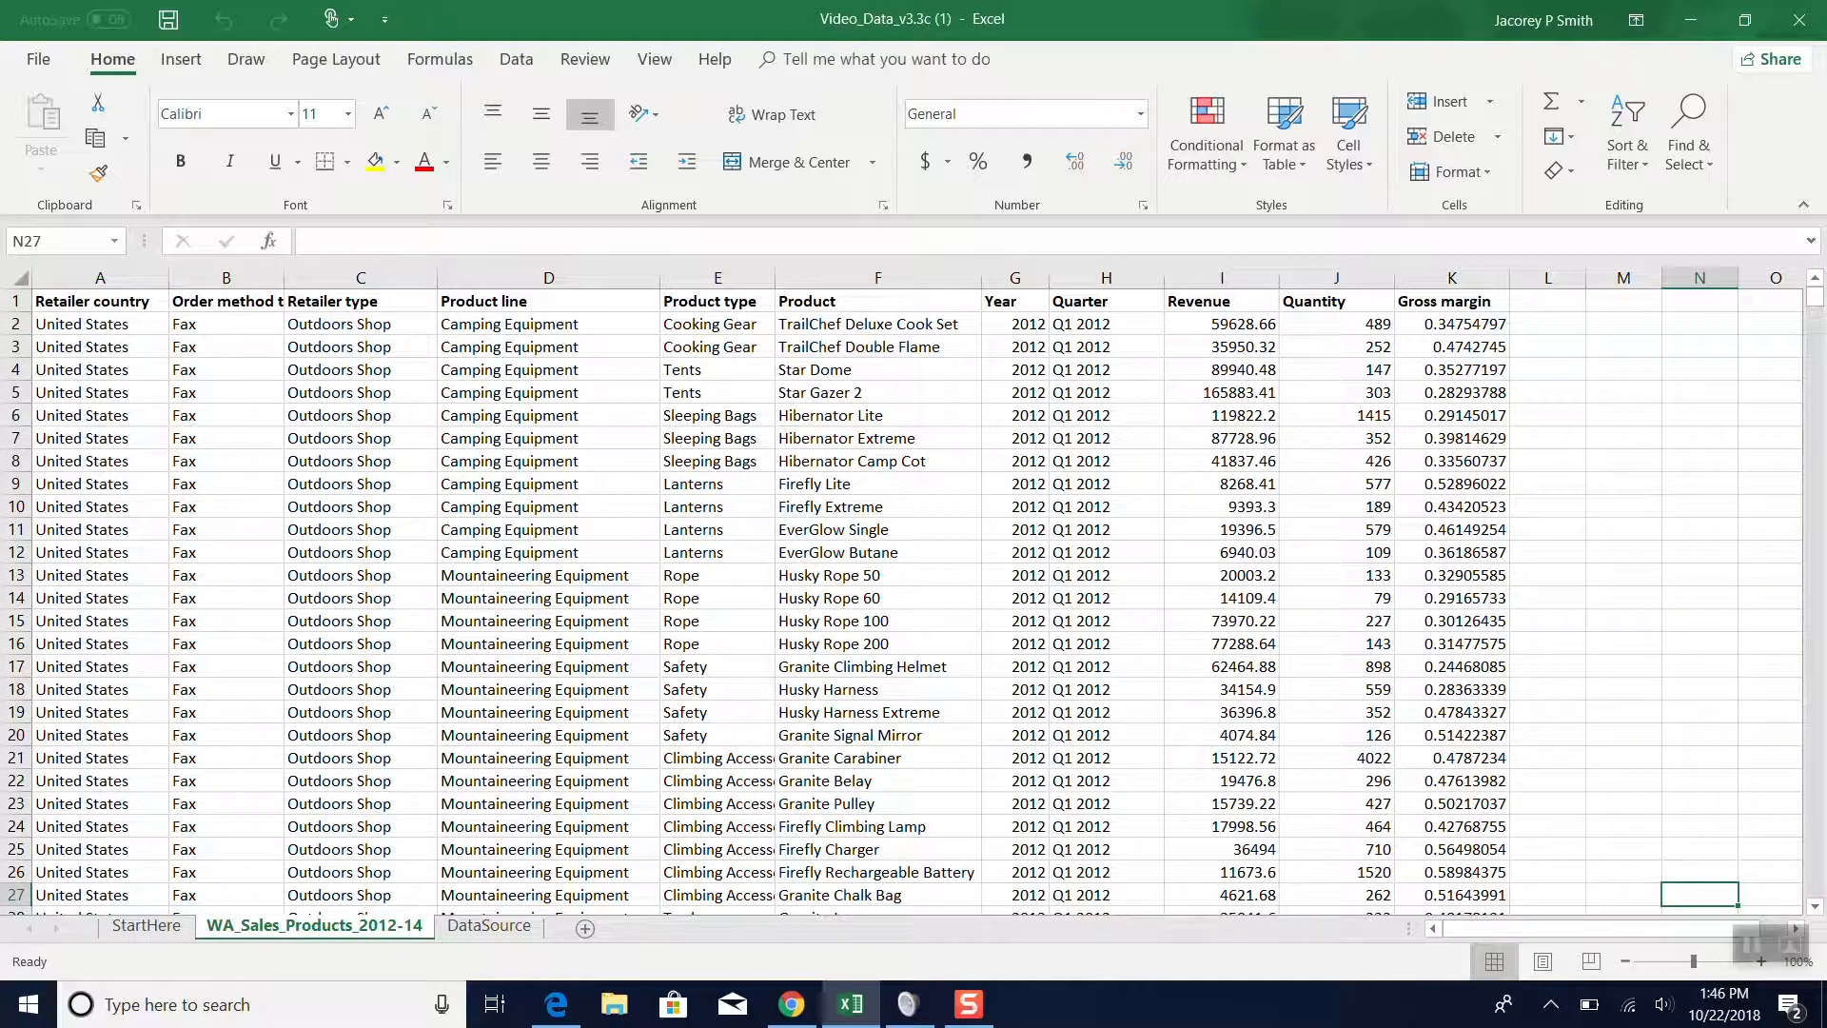
pyautogui.click(13, 282)
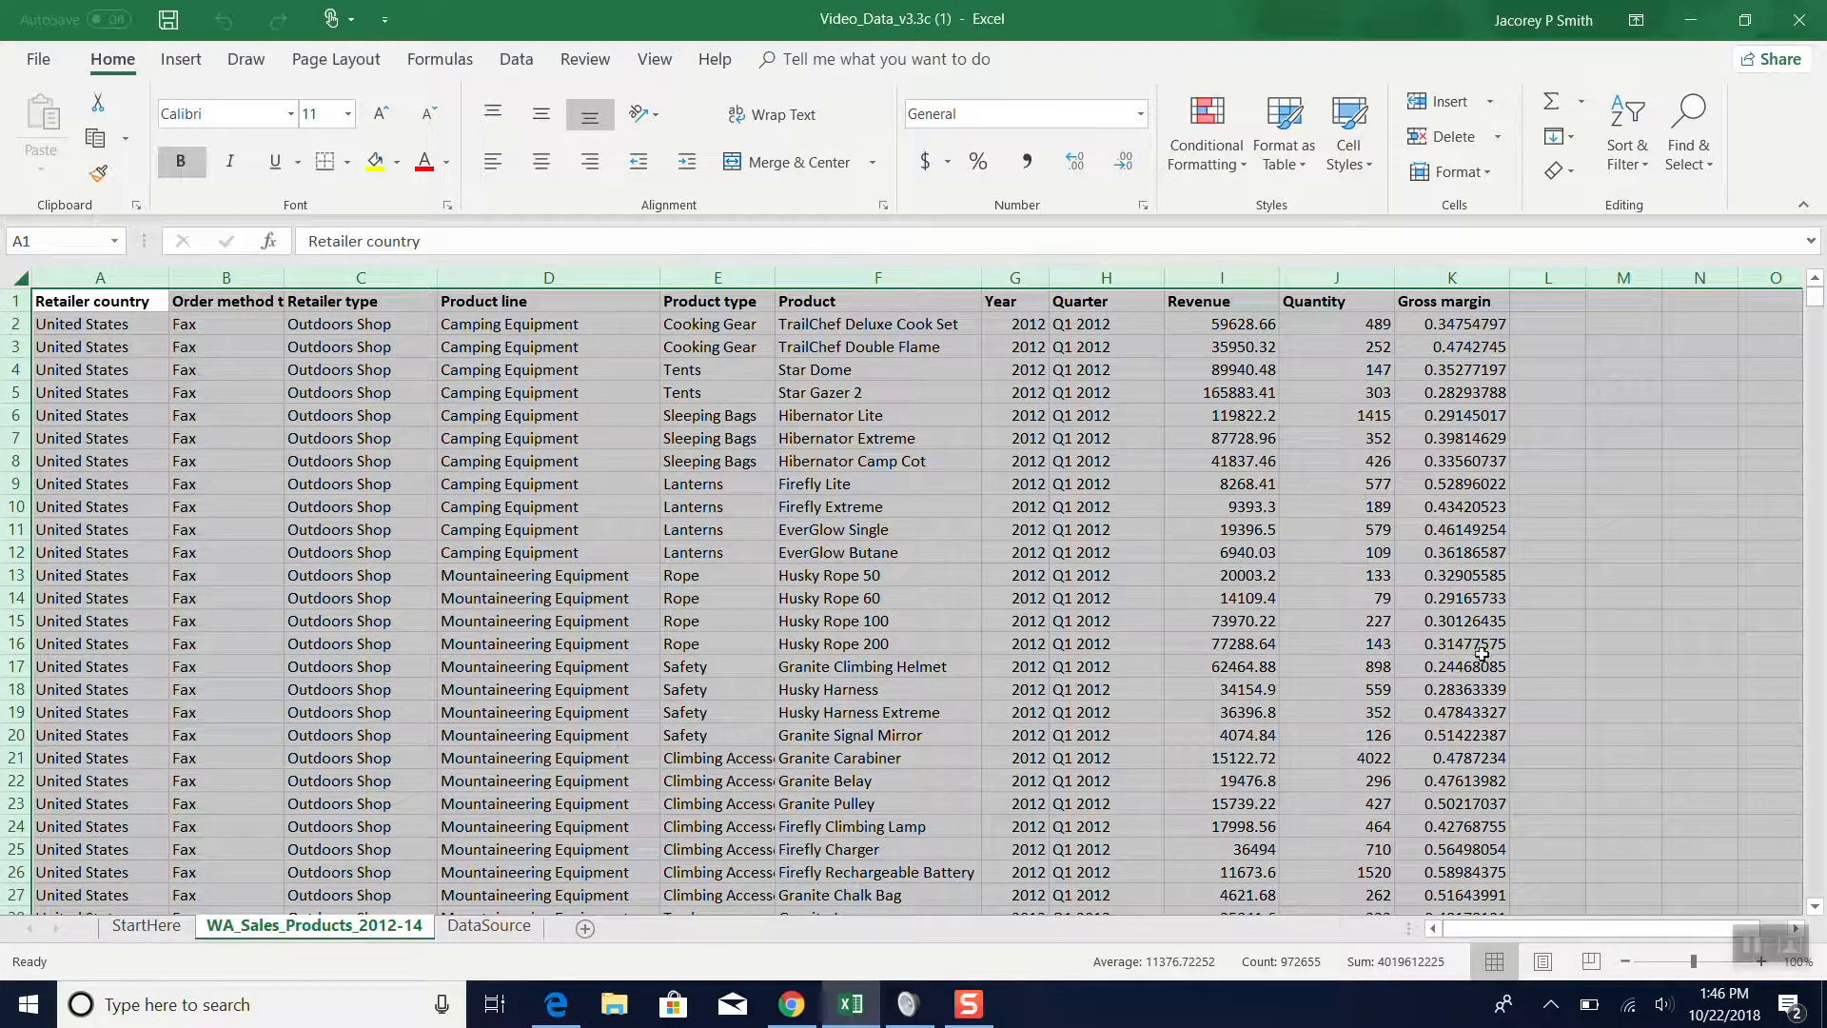
pyautogui.scroll(-10, 1501, 761)
pyautogui.scroll(10, 1501, 761)
pyautogui.scroll(-1, 1505, 760)
pyautogui.click(868, 620)
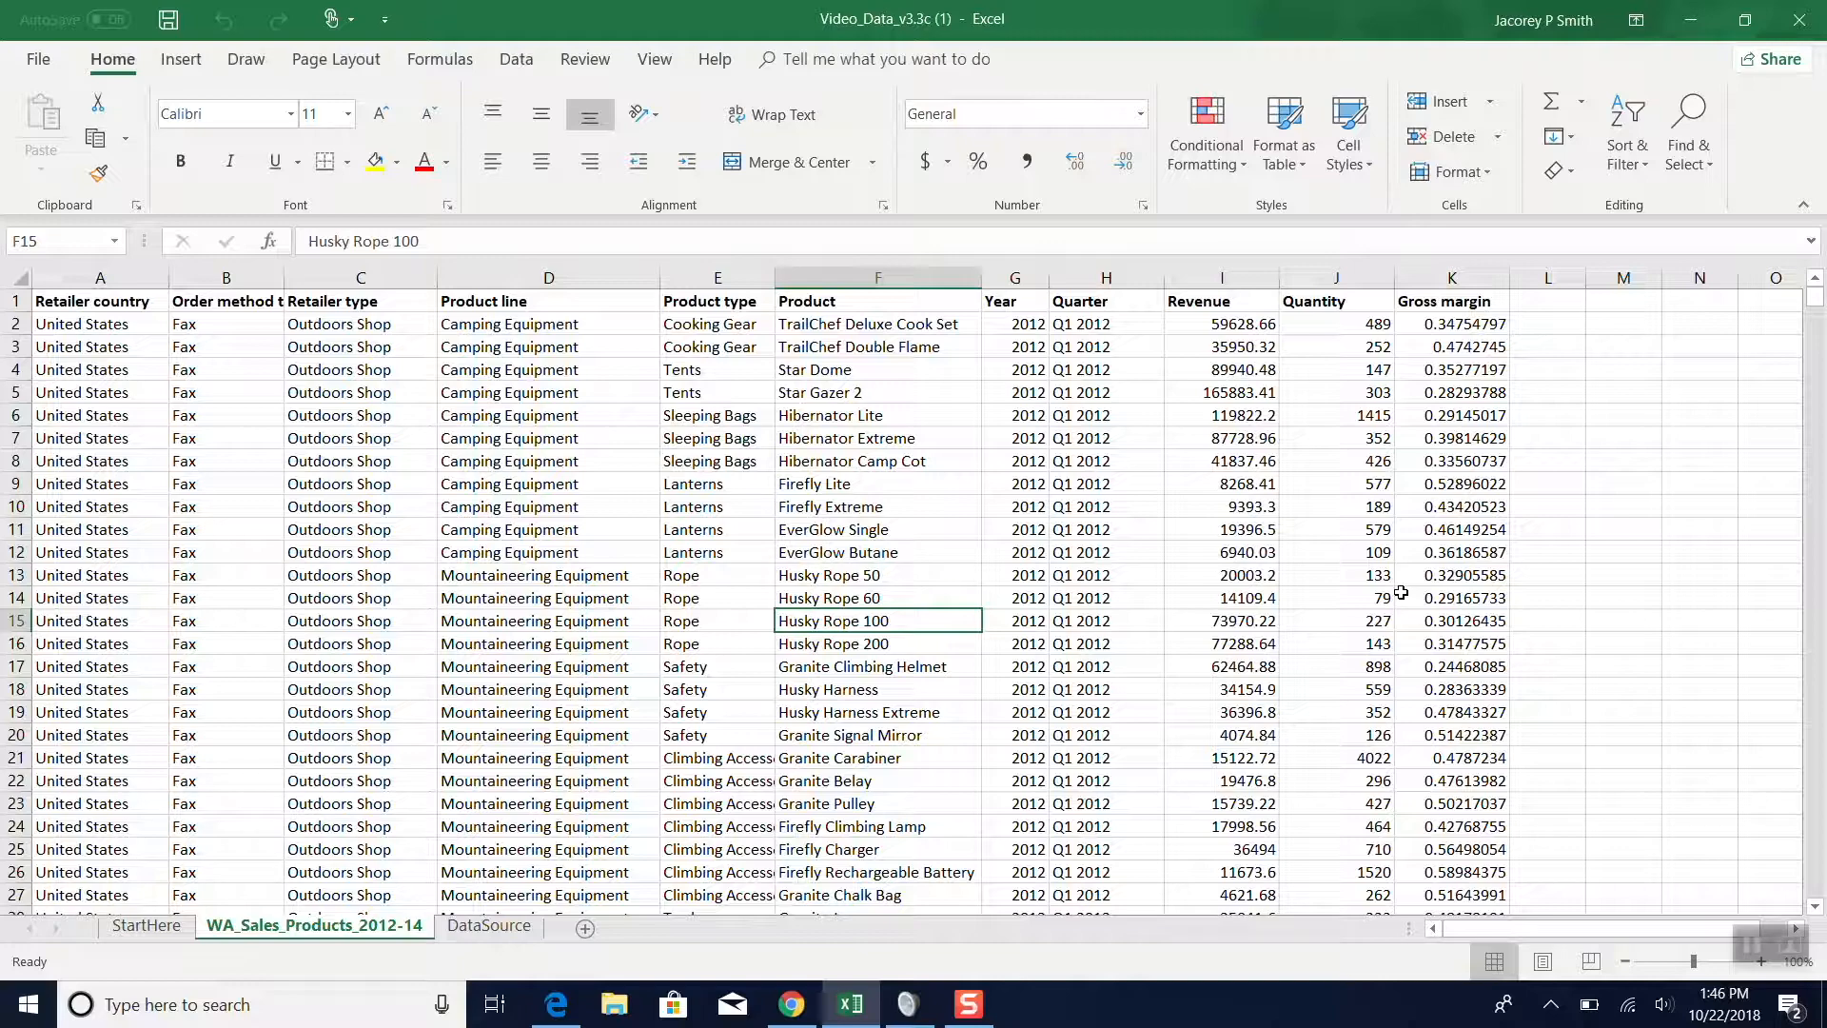
# - Select the entire WA_Sales_Products_2012-14 sheet and create a PivotTable from it on a new worksheet
pyautogui.hotkey('ctrl', 'a')
pyautogui.hotkey('ctrl', 'a')
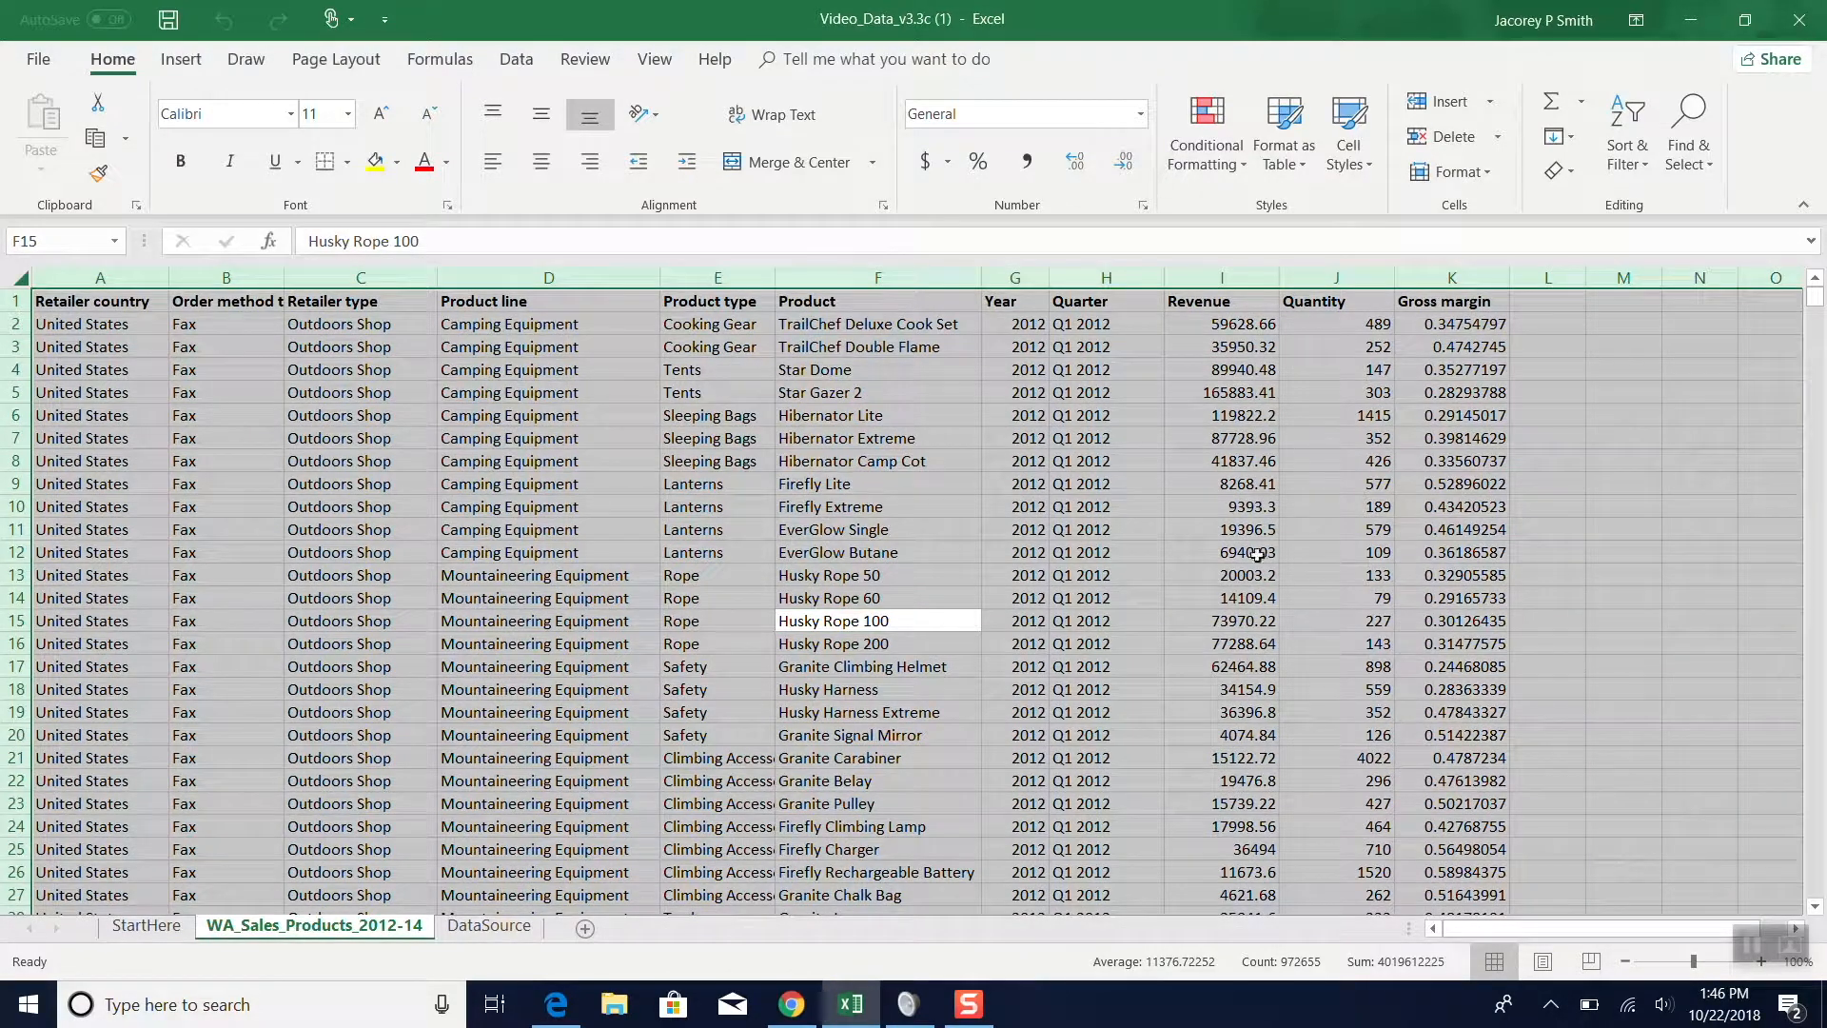
pyautogui.scroll(-6, 1238, 701)
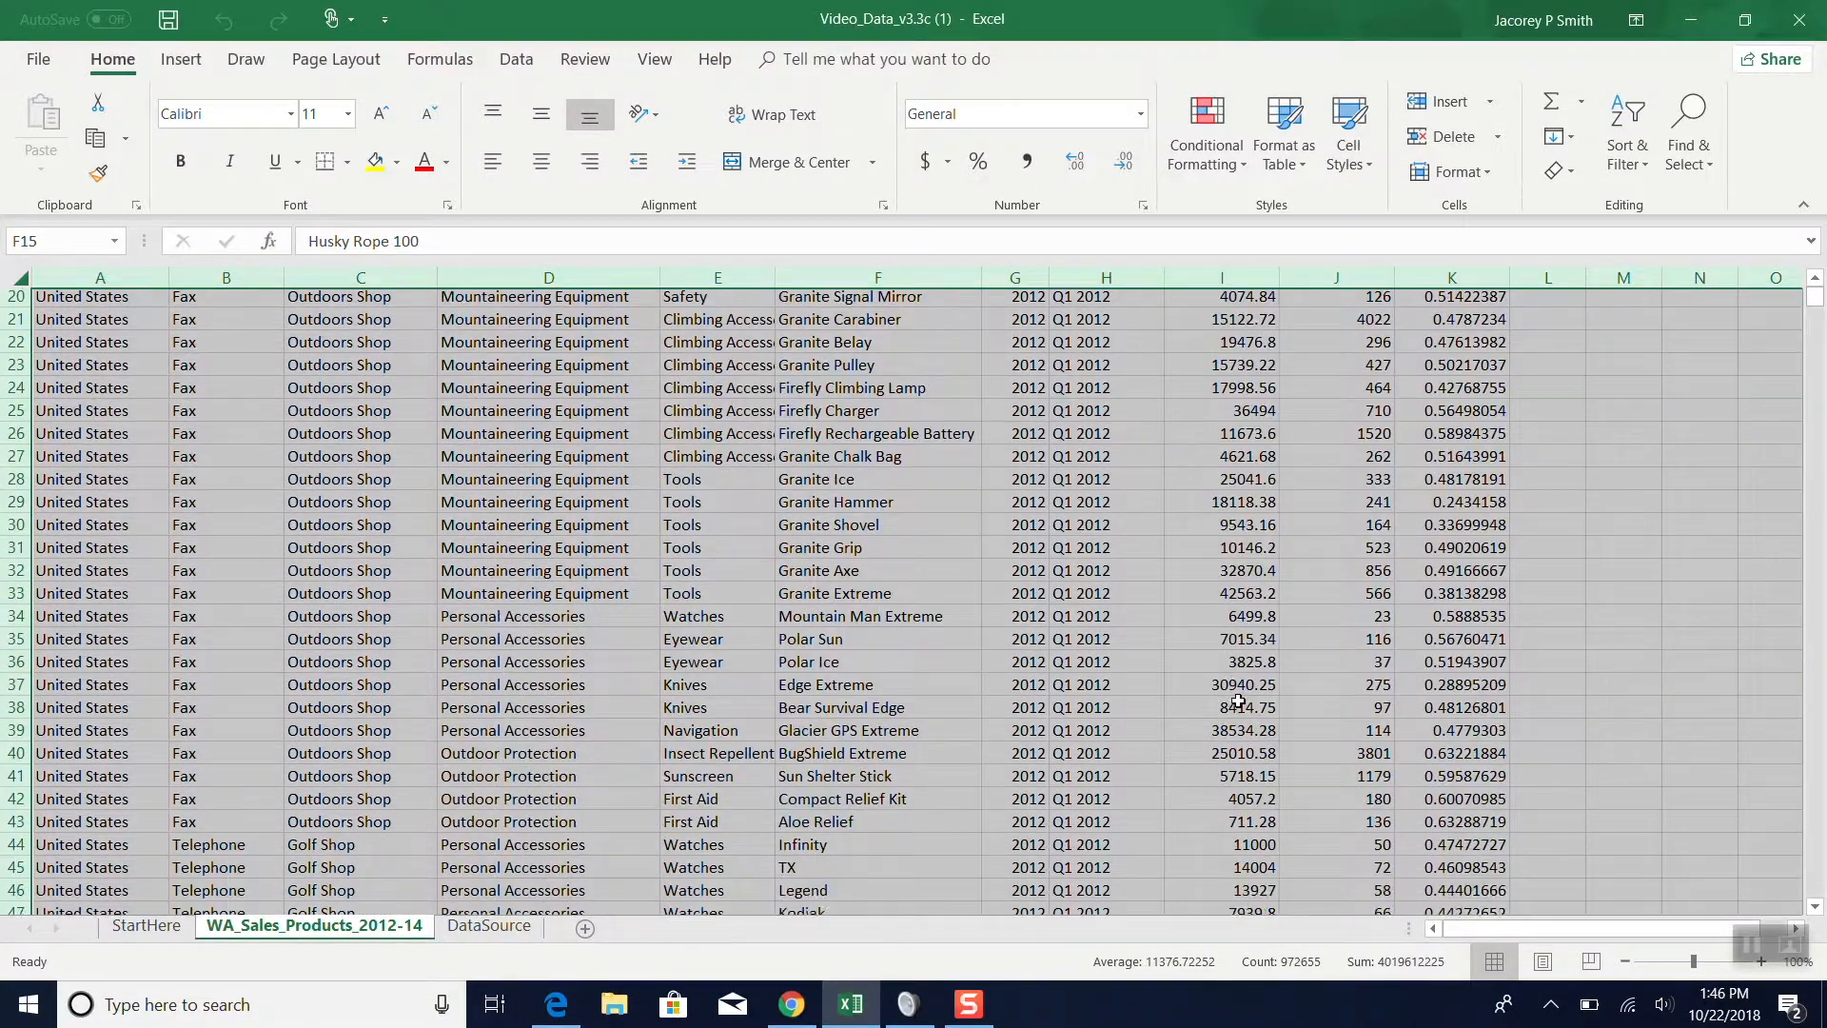
pyautogui.scroll(6, 1238, 702)
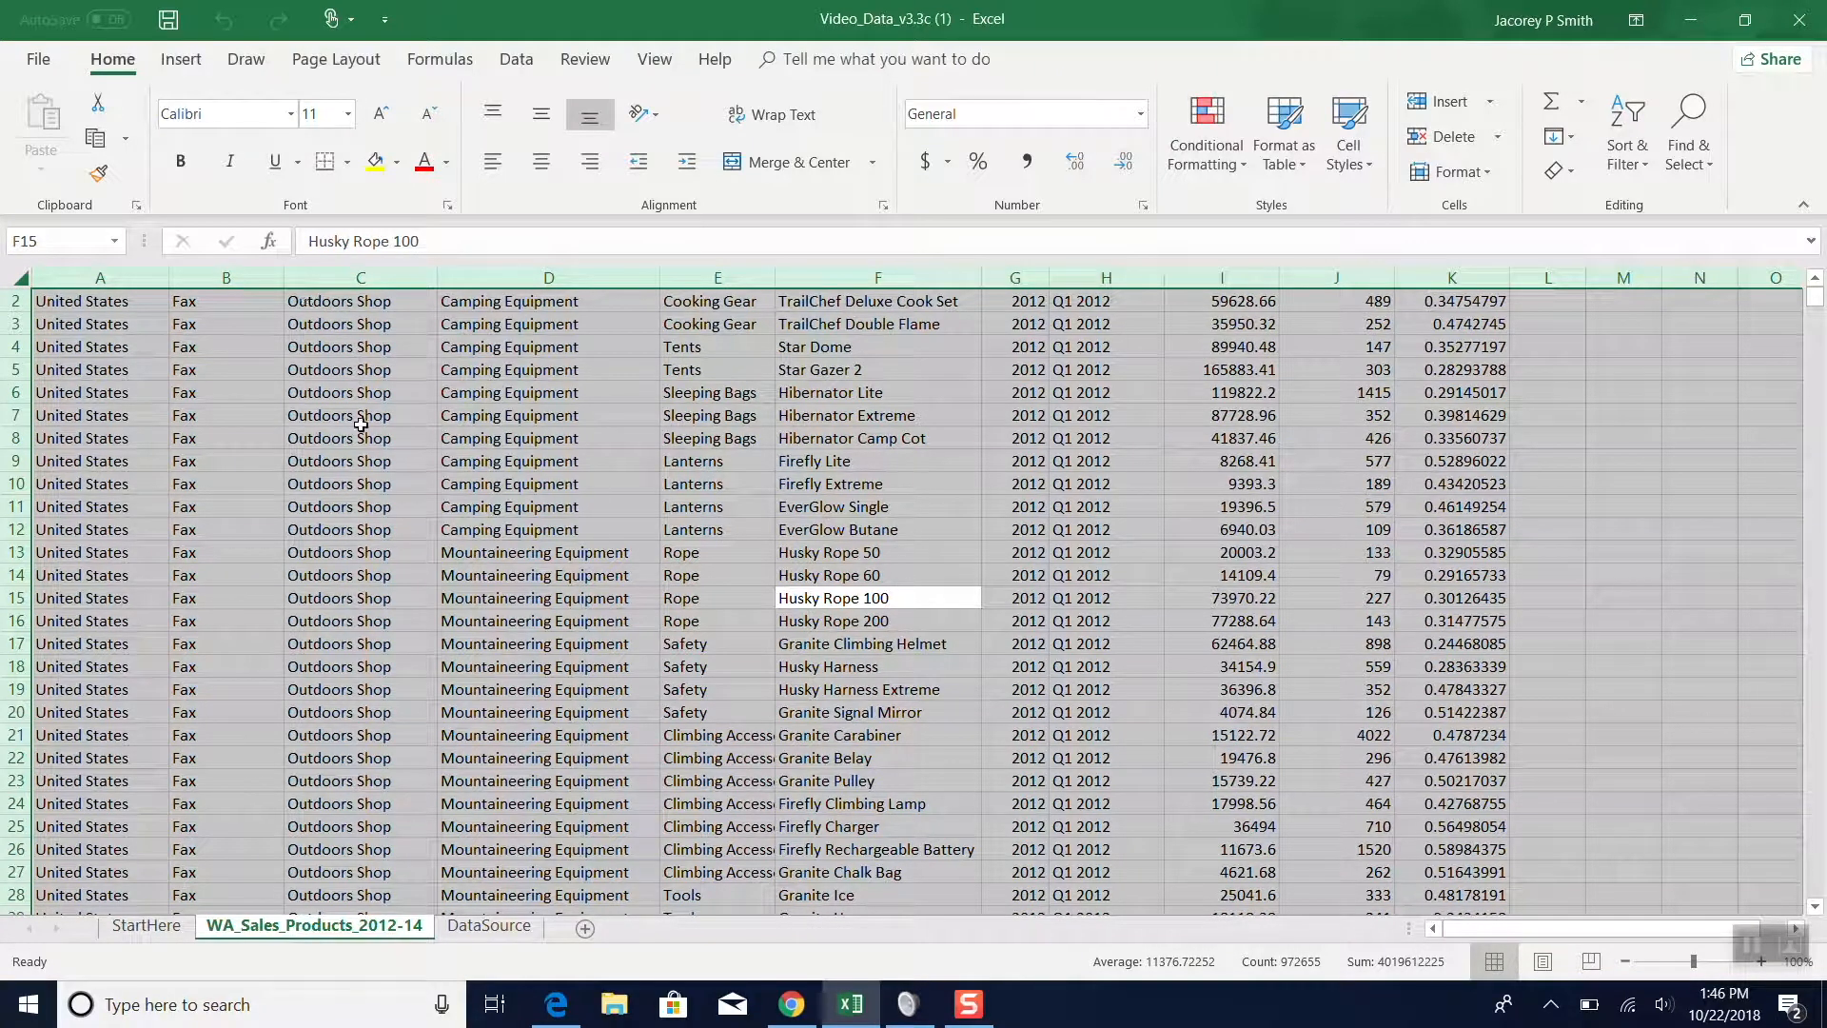
pyautogui.click(182, 66)
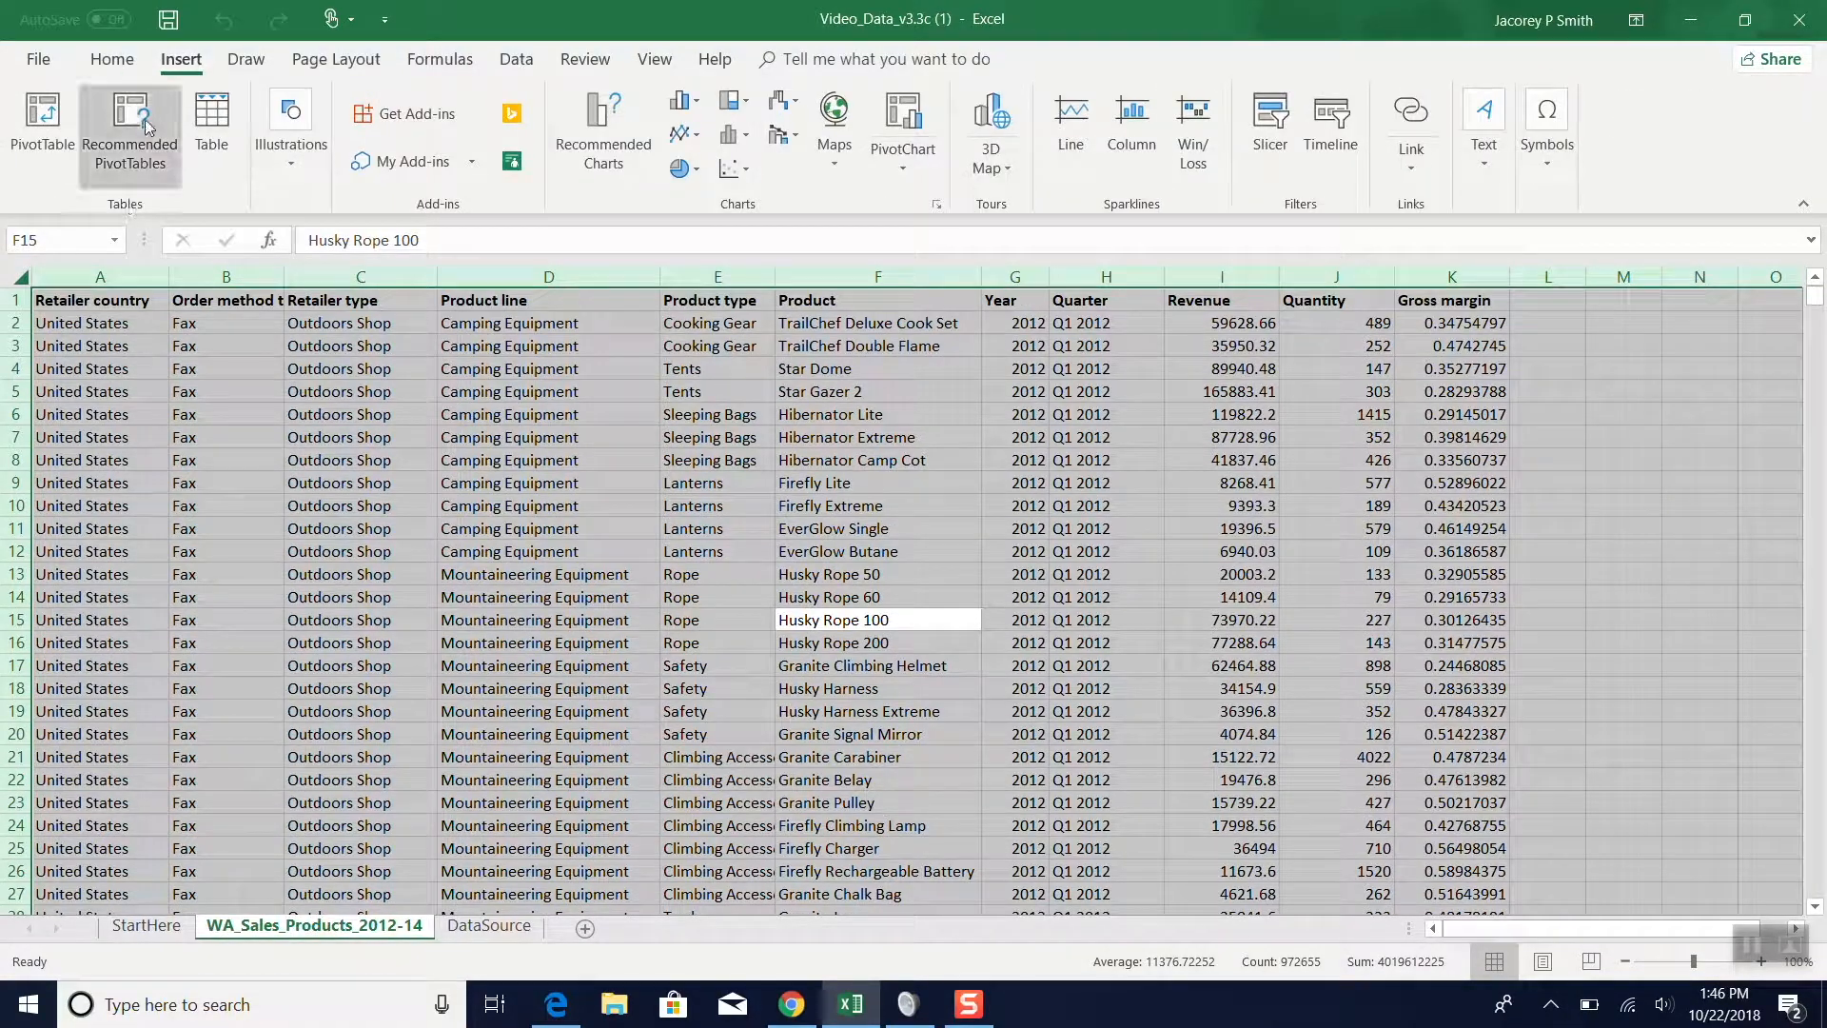
pyautogui.click(43, 179)
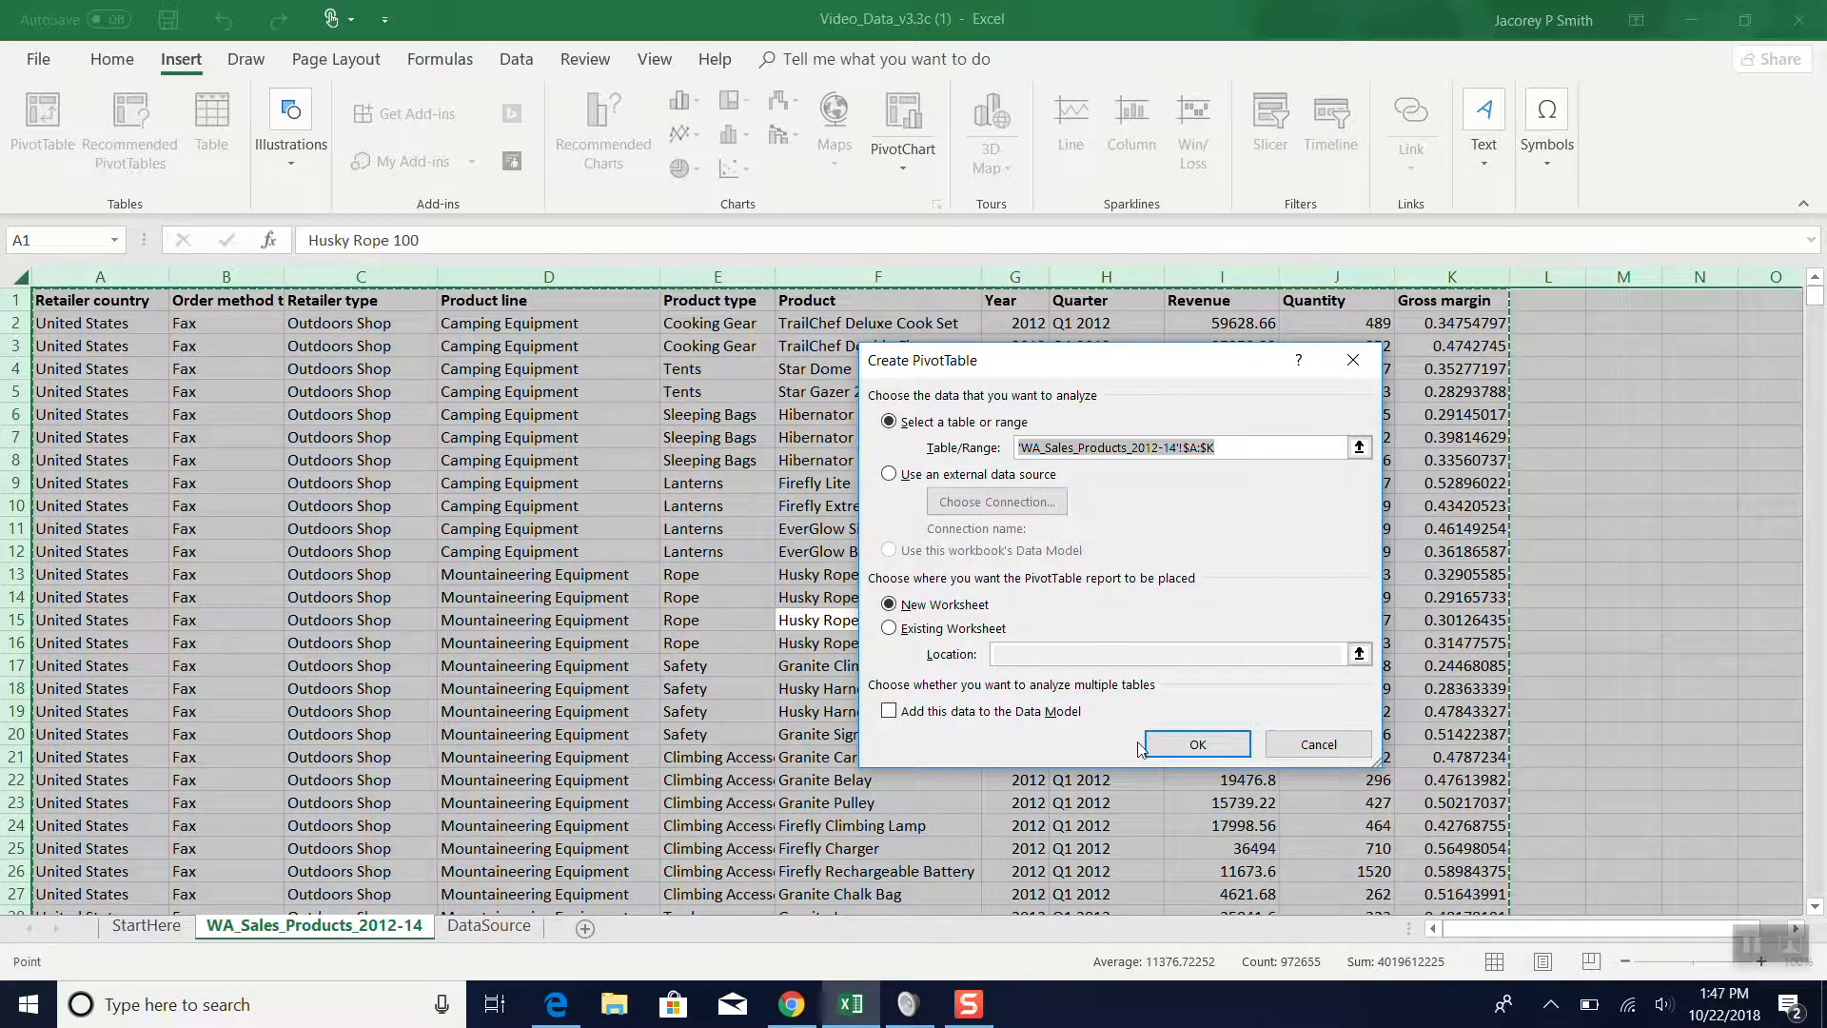
pyautogui.click(1169, 742)
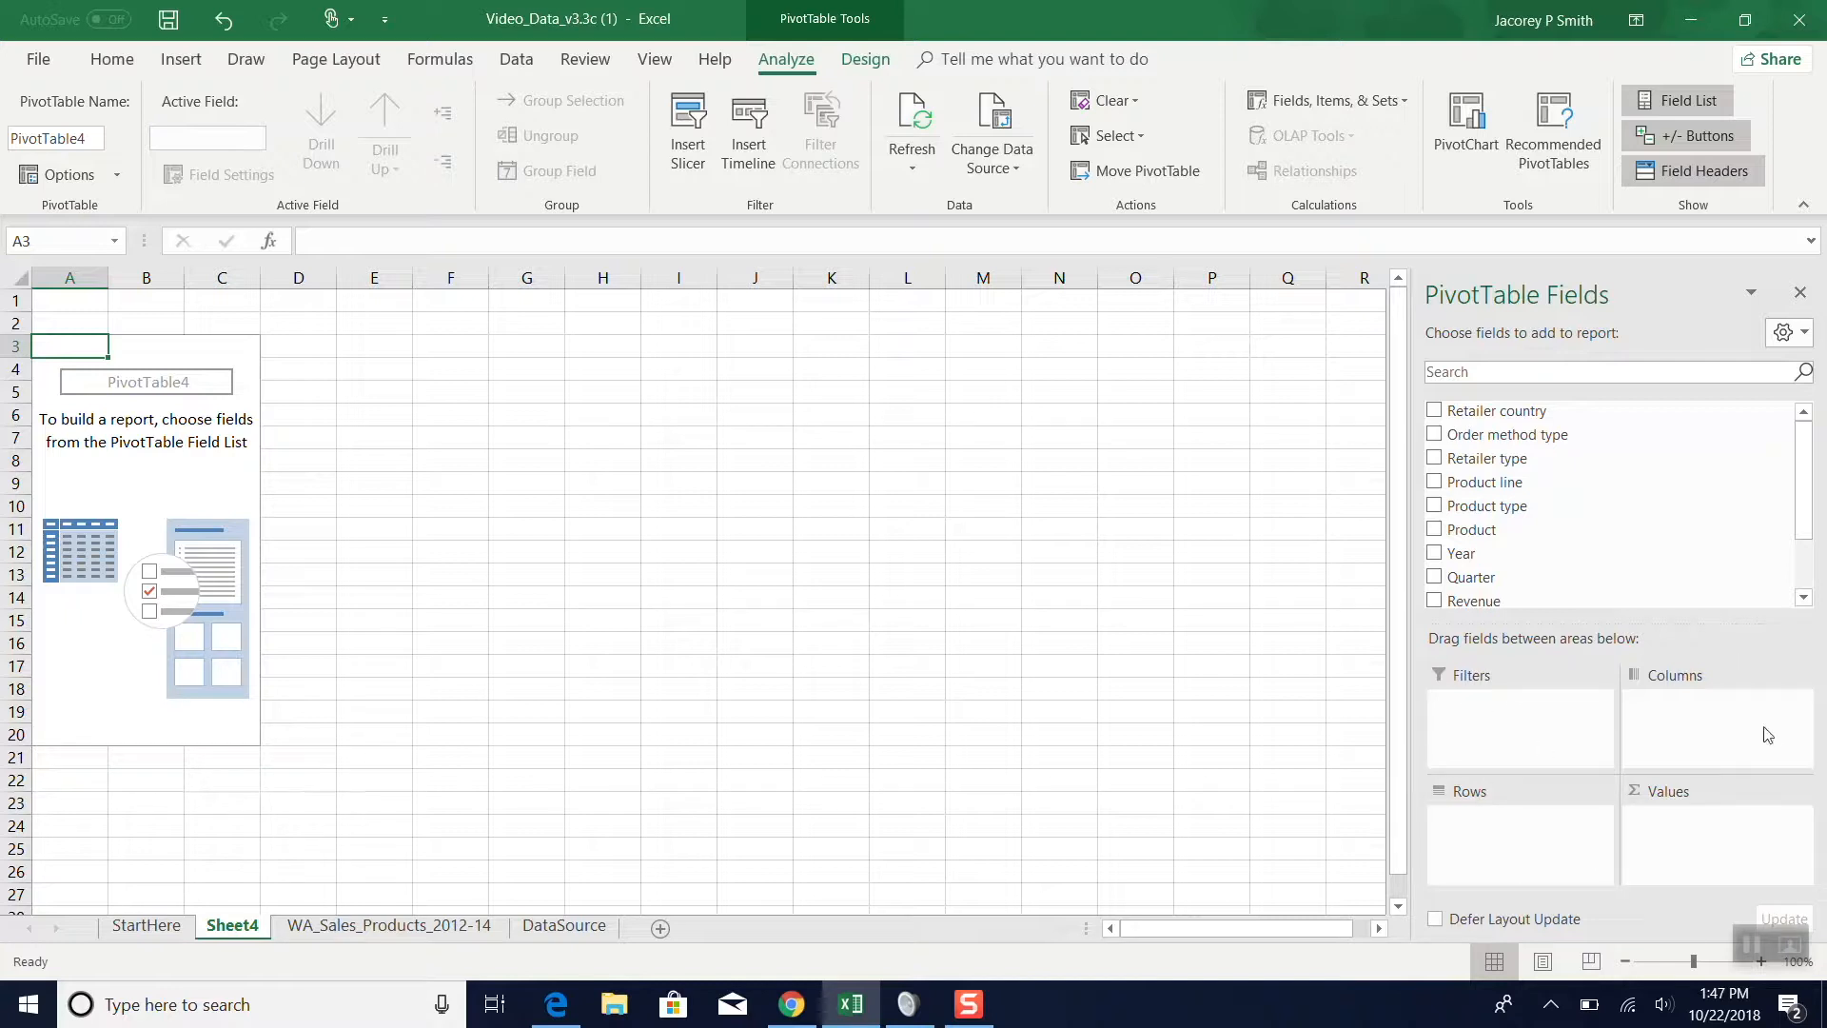
# - Place Retailer country in the PivotTable's columns and Order method type in its rows
pyautogui.scroll(-2, 1595, 550)
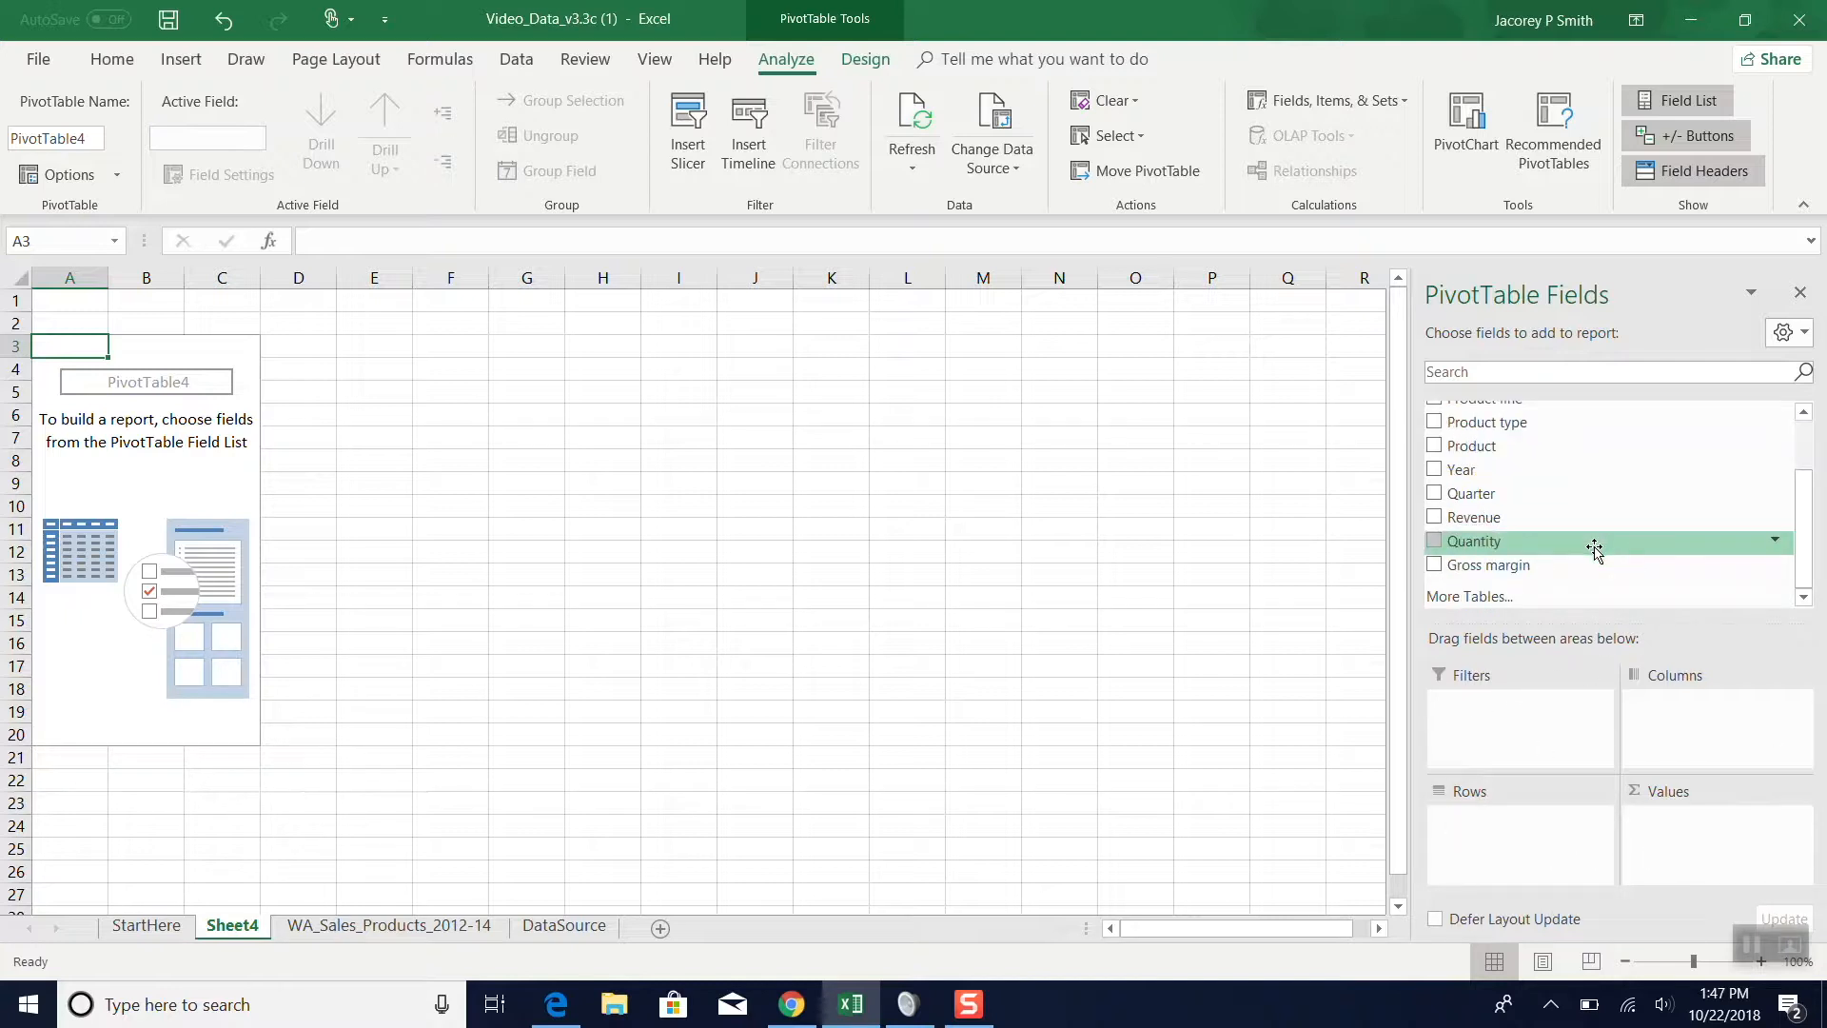
pyautogui.scroll(2, 1595, 550)
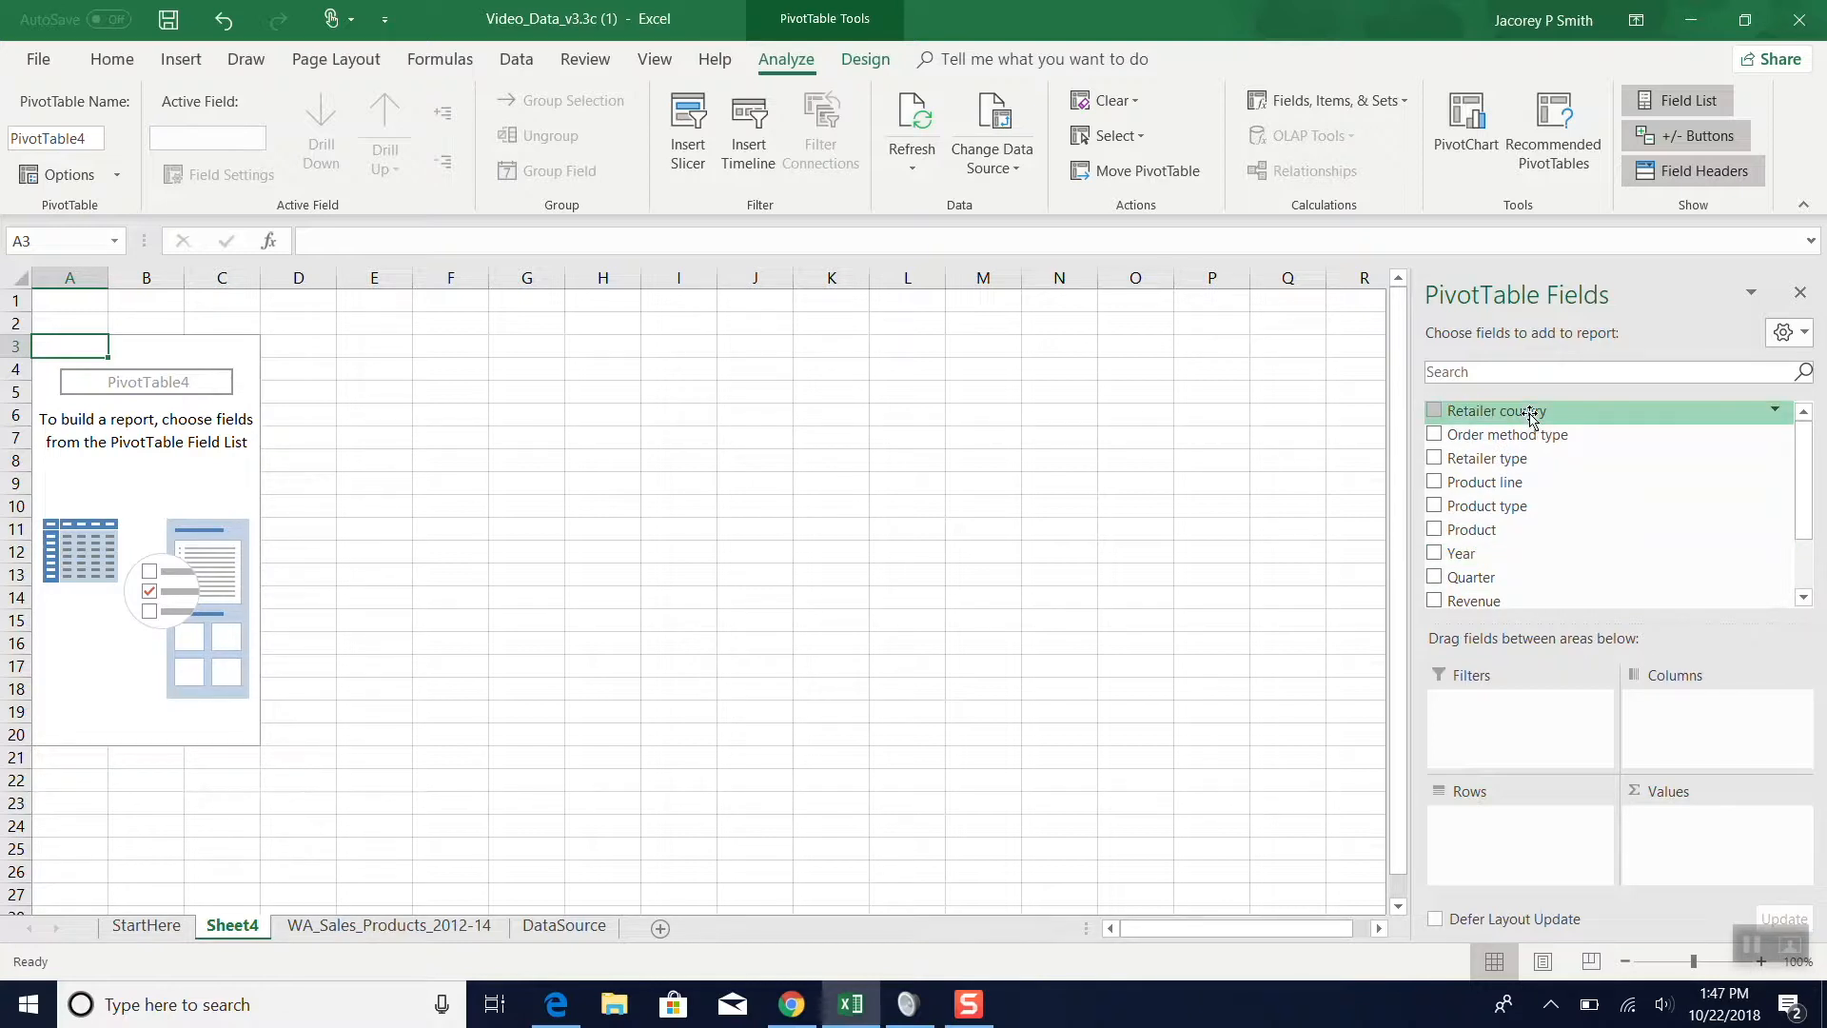
pyautogui.moveTo(1531, 416); pyautogui.dragTo(1689, 706)
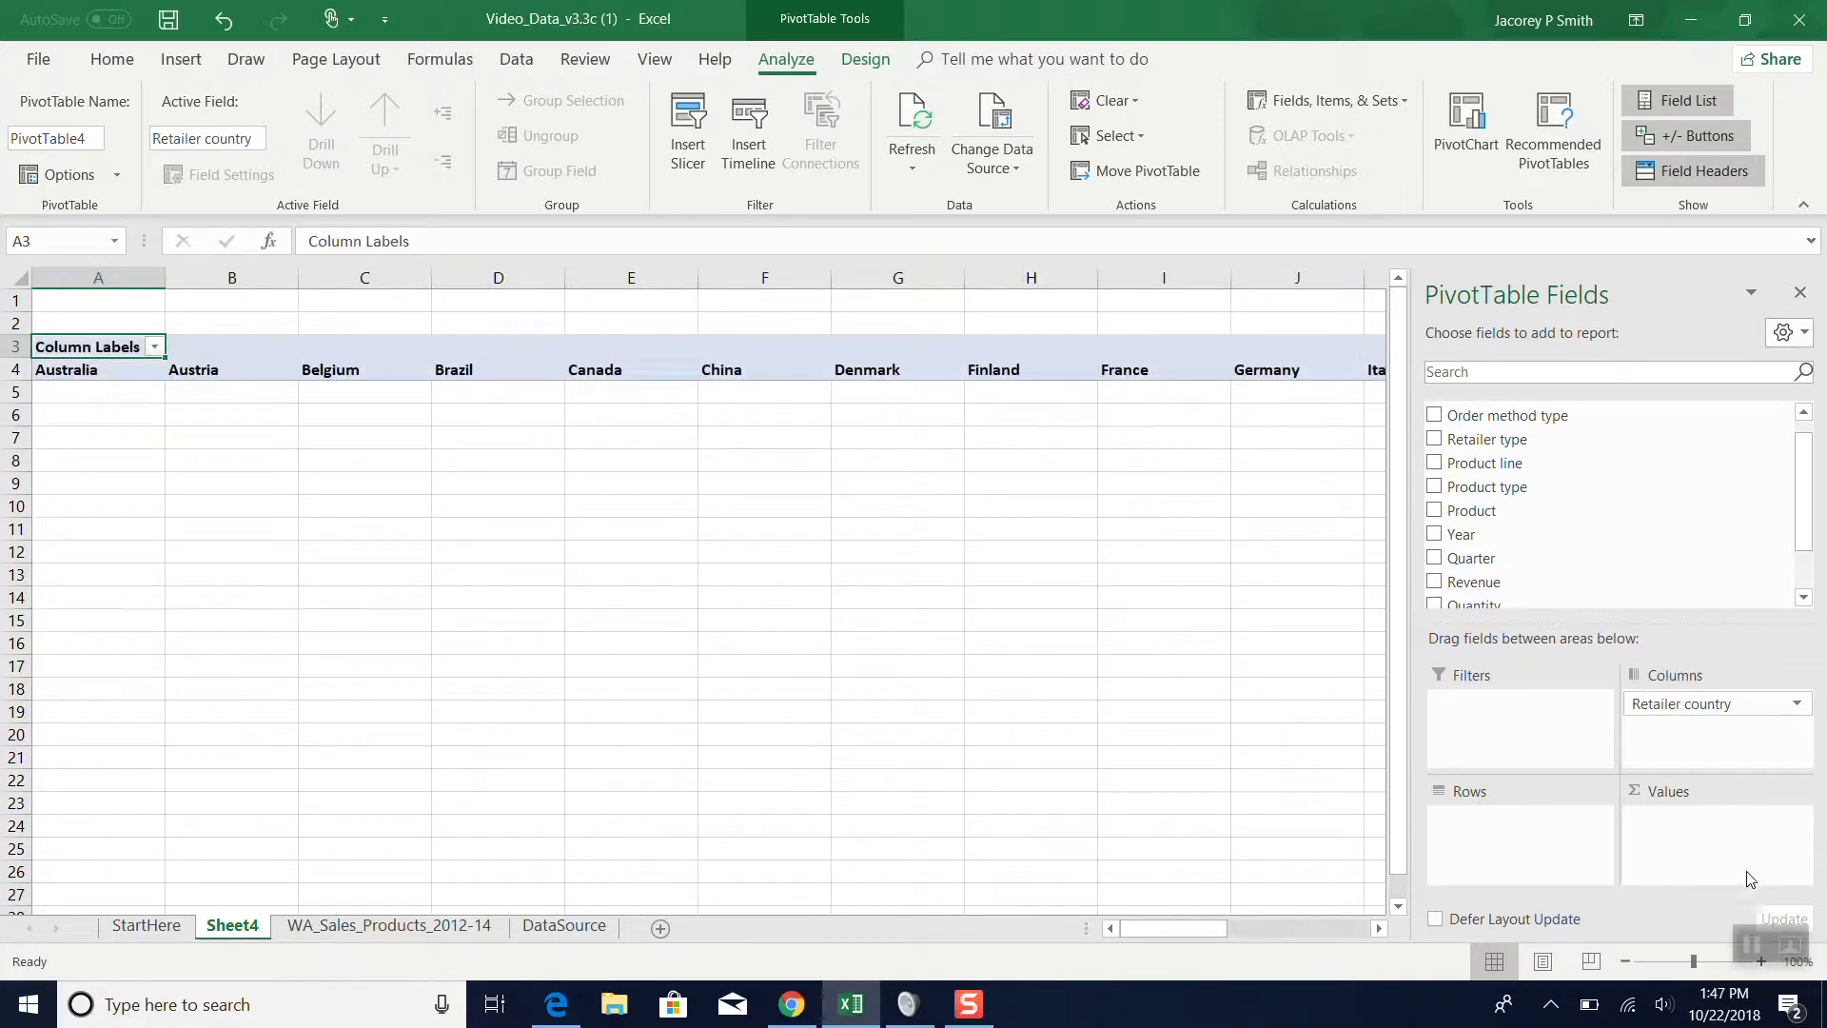
pyautogui.click(1752, 944)
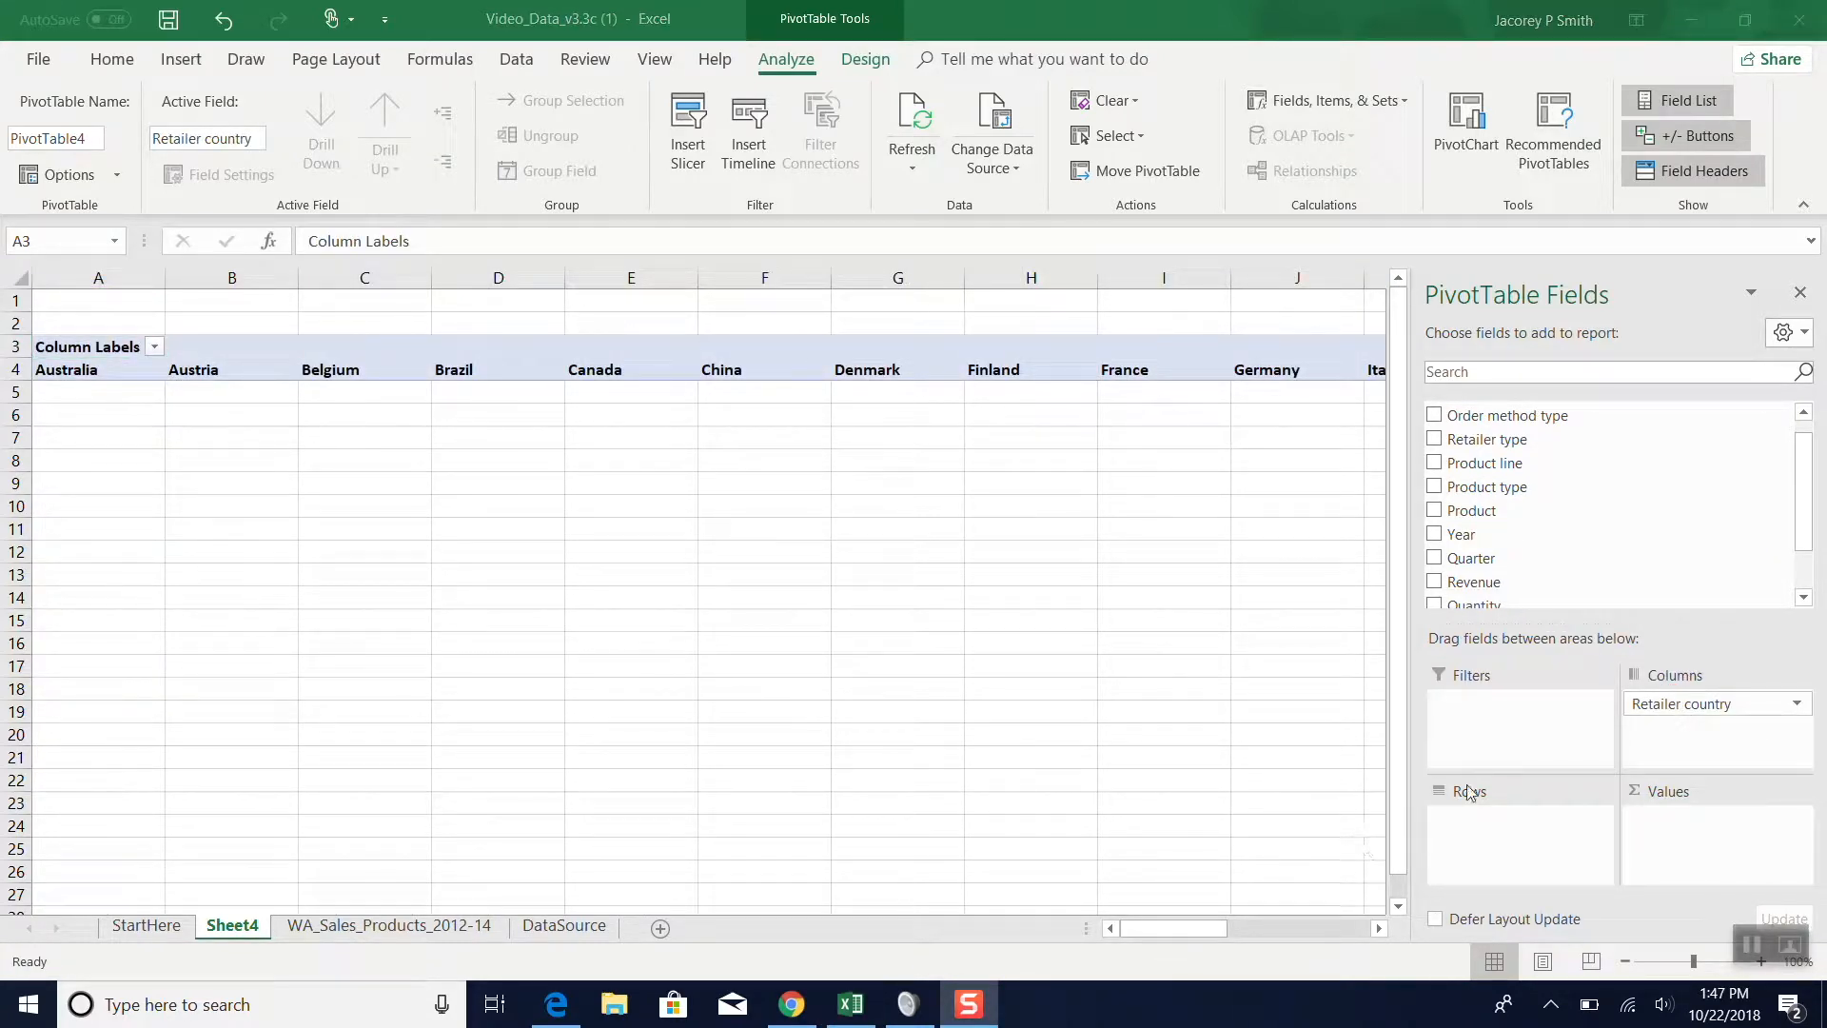
pyautogui.click(1496, 418)
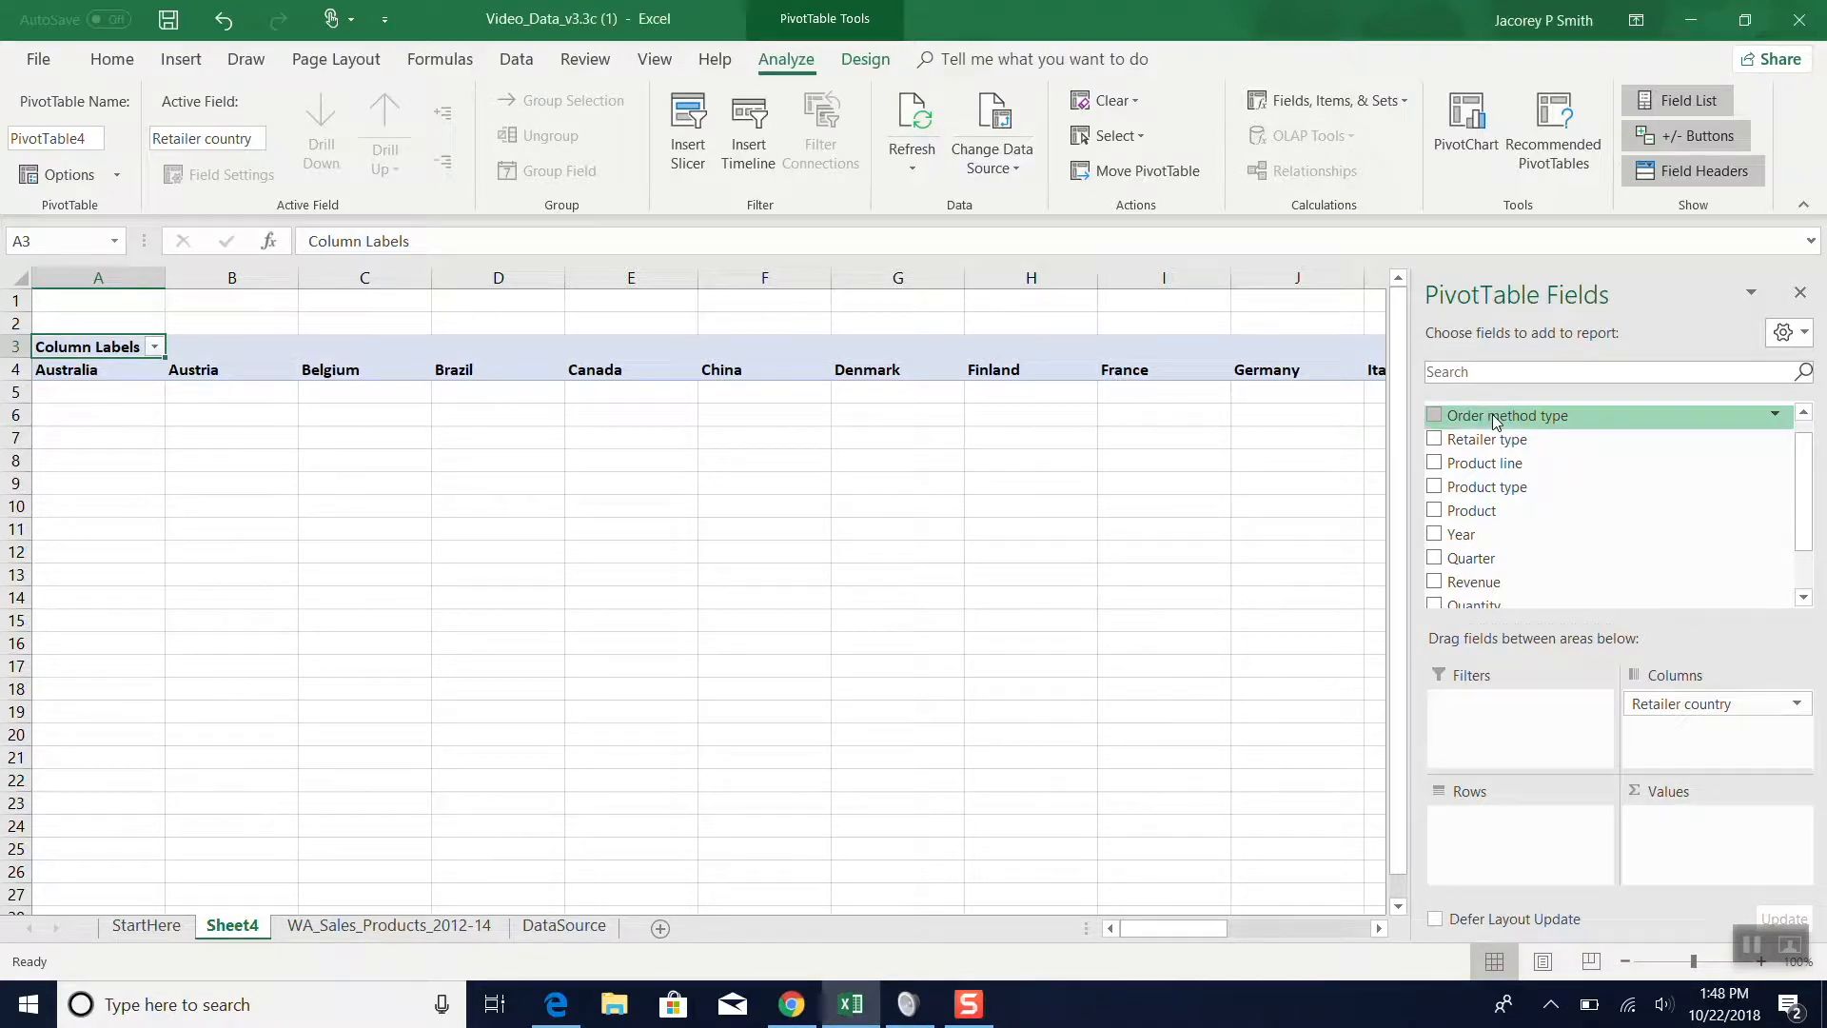
pyautogui.moveTo(1492, 422); pyautogui.dragTo(1546, 861)
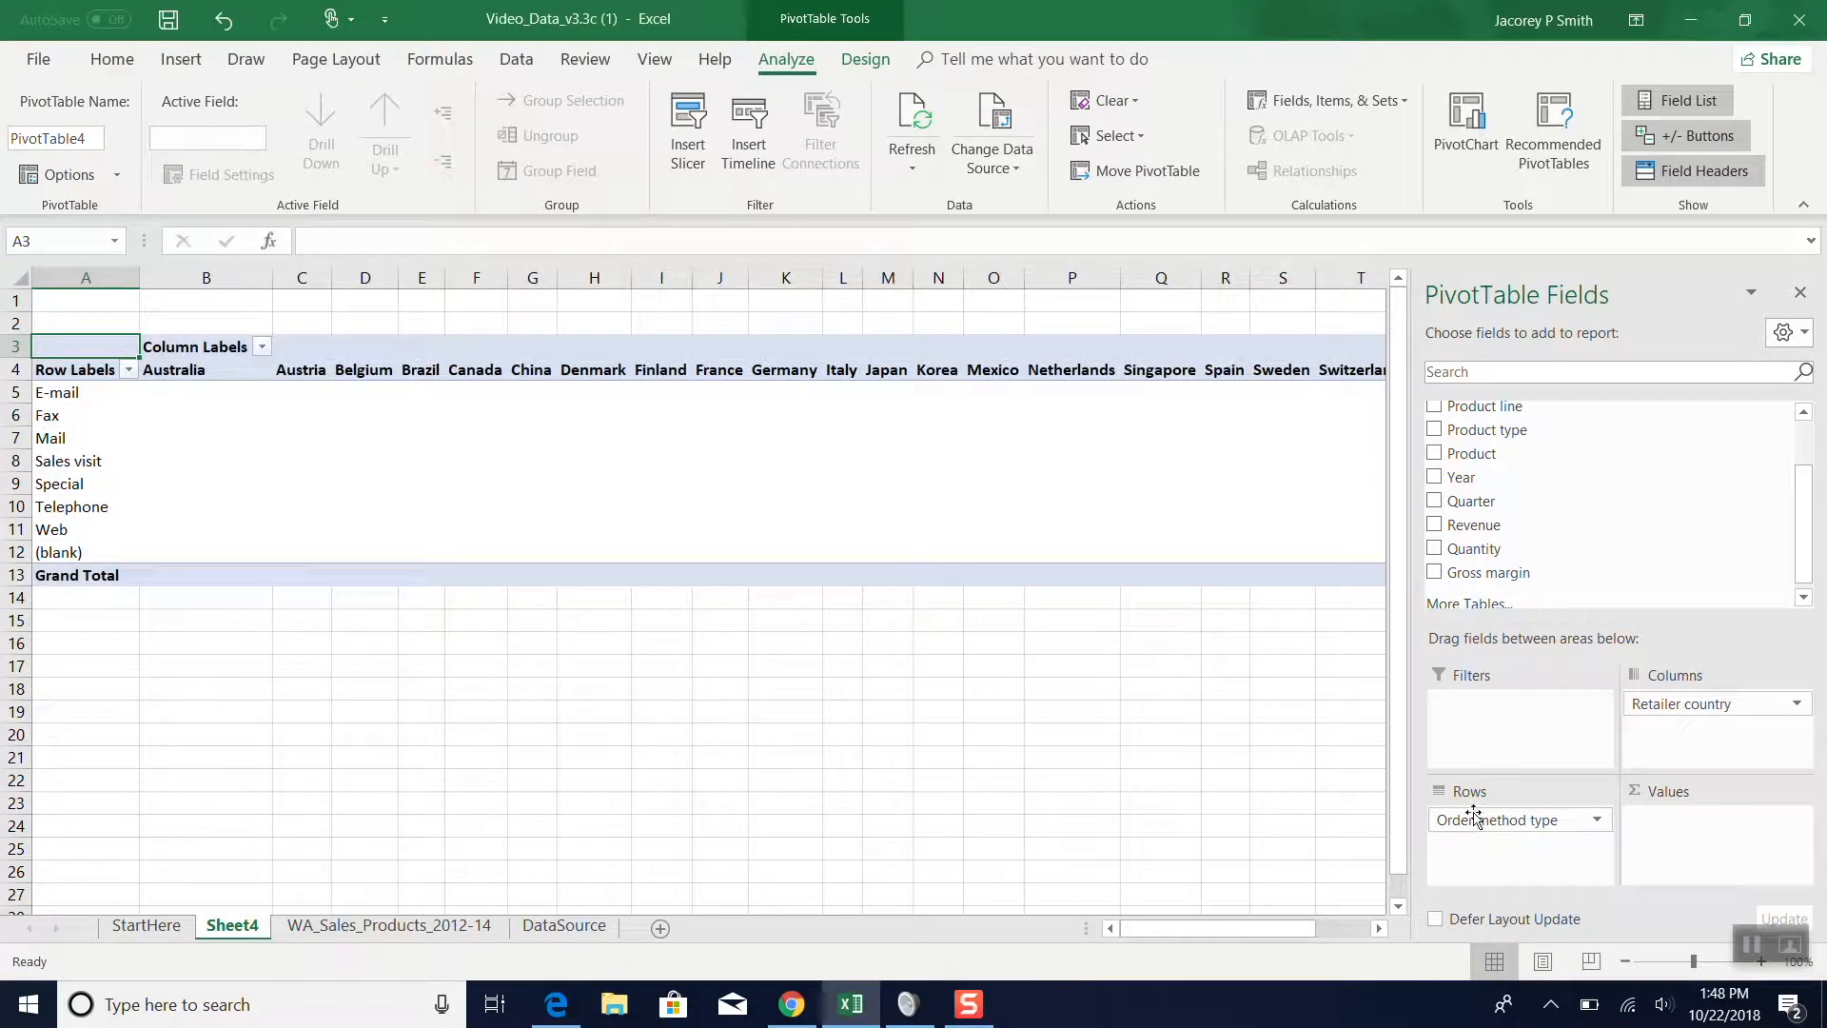
# - Add Revenue as a sum to the PivotTable's values and look over the country columns
pyautogui.scroll(2, 1556, 477)
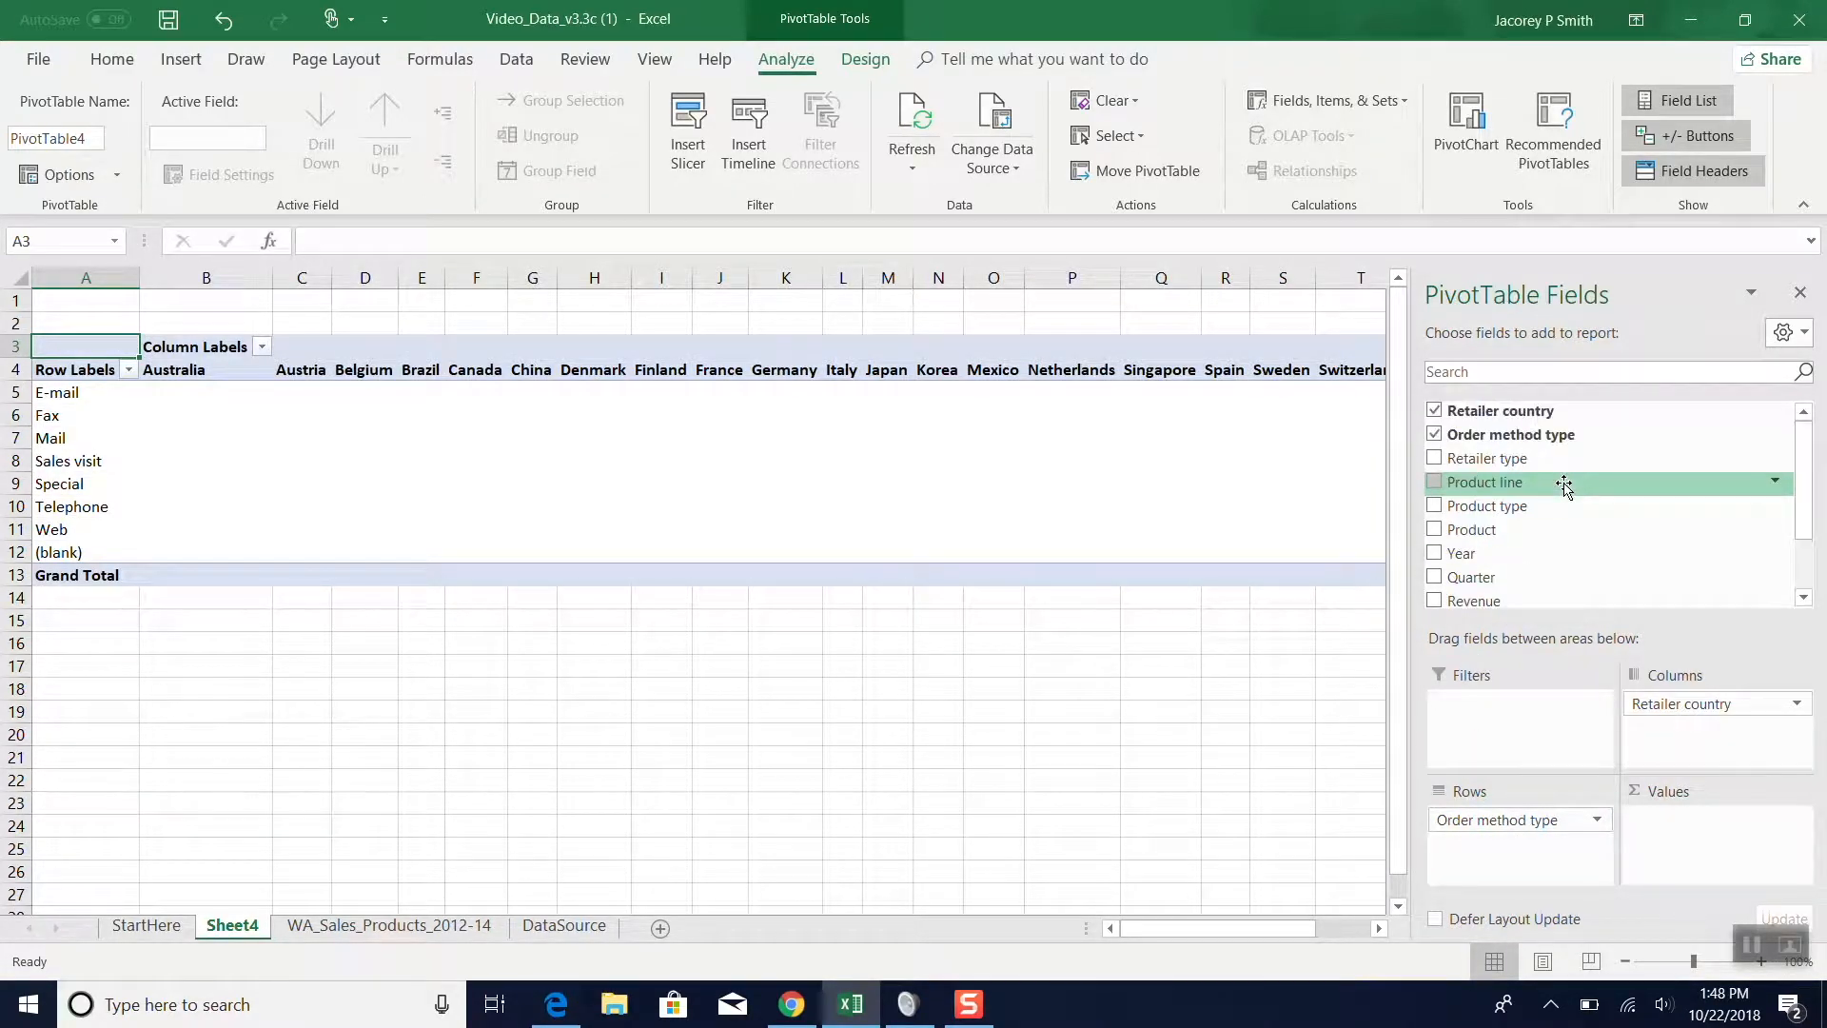
pyautogui.scroll(-2, 1470, 555)
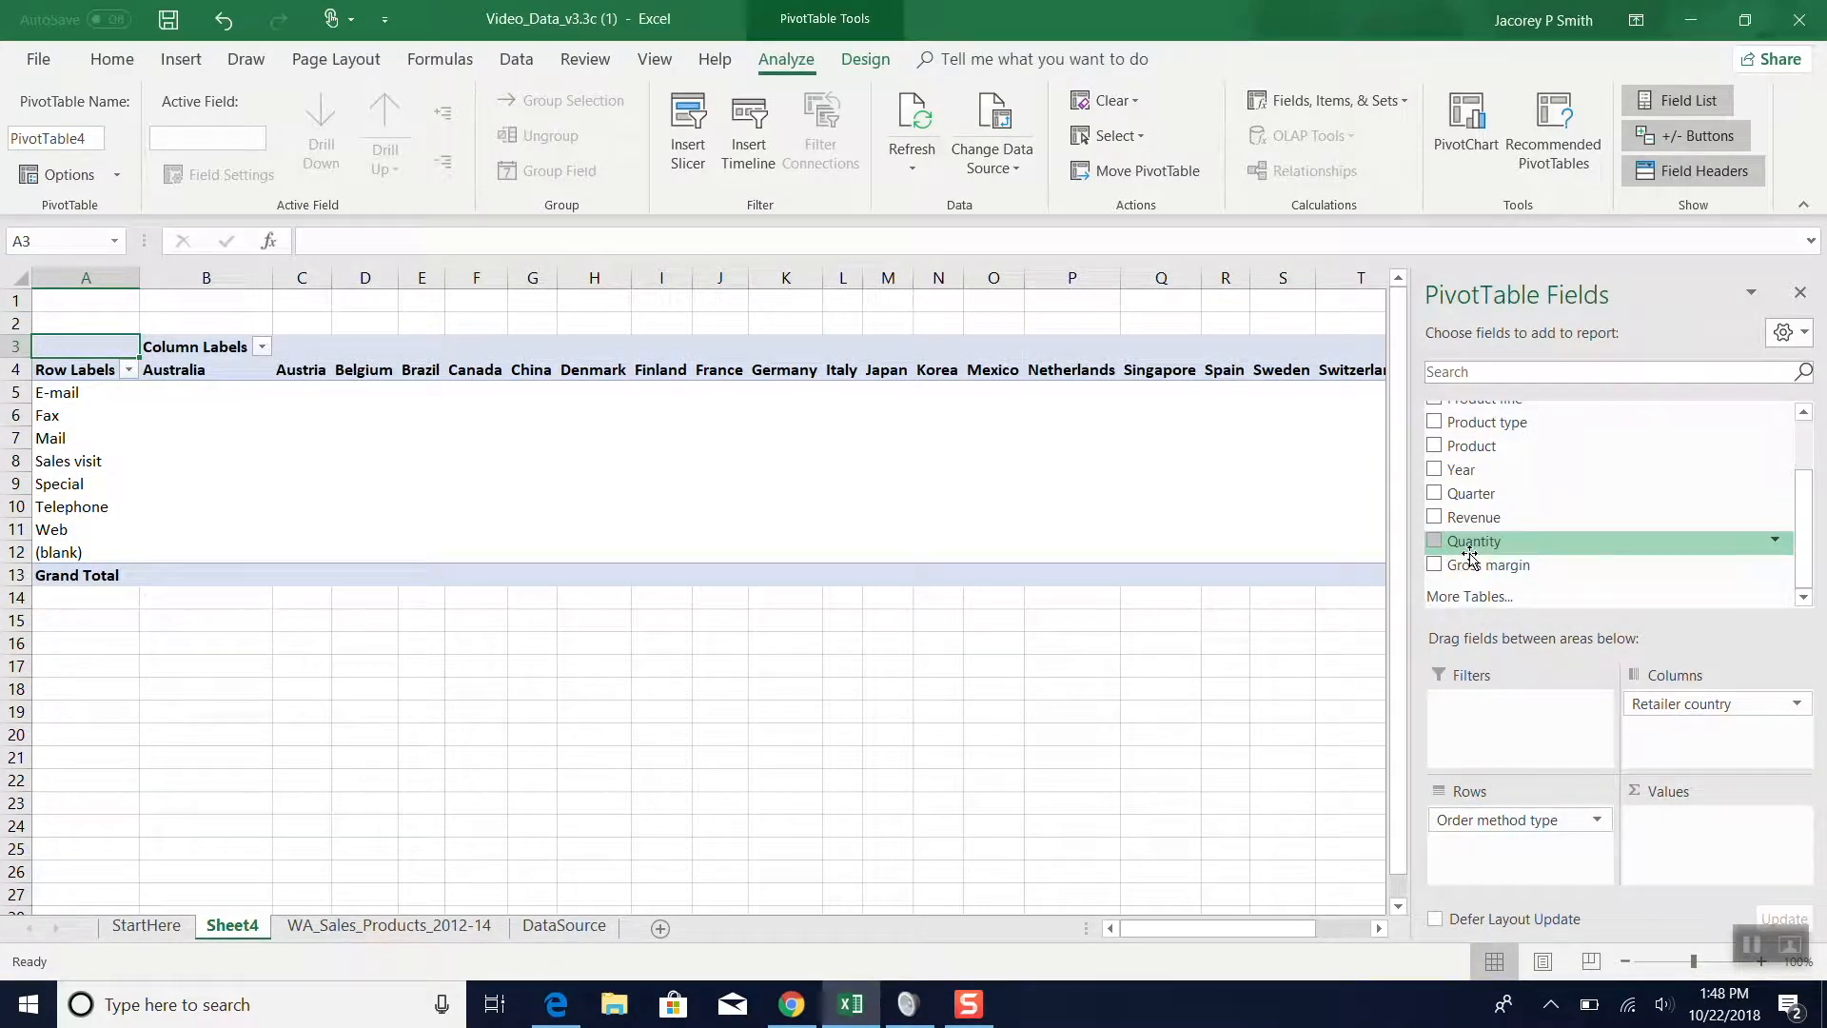
pyautogui.moveTo(1470, 517); pyautogui.dragTo(1703, 828)
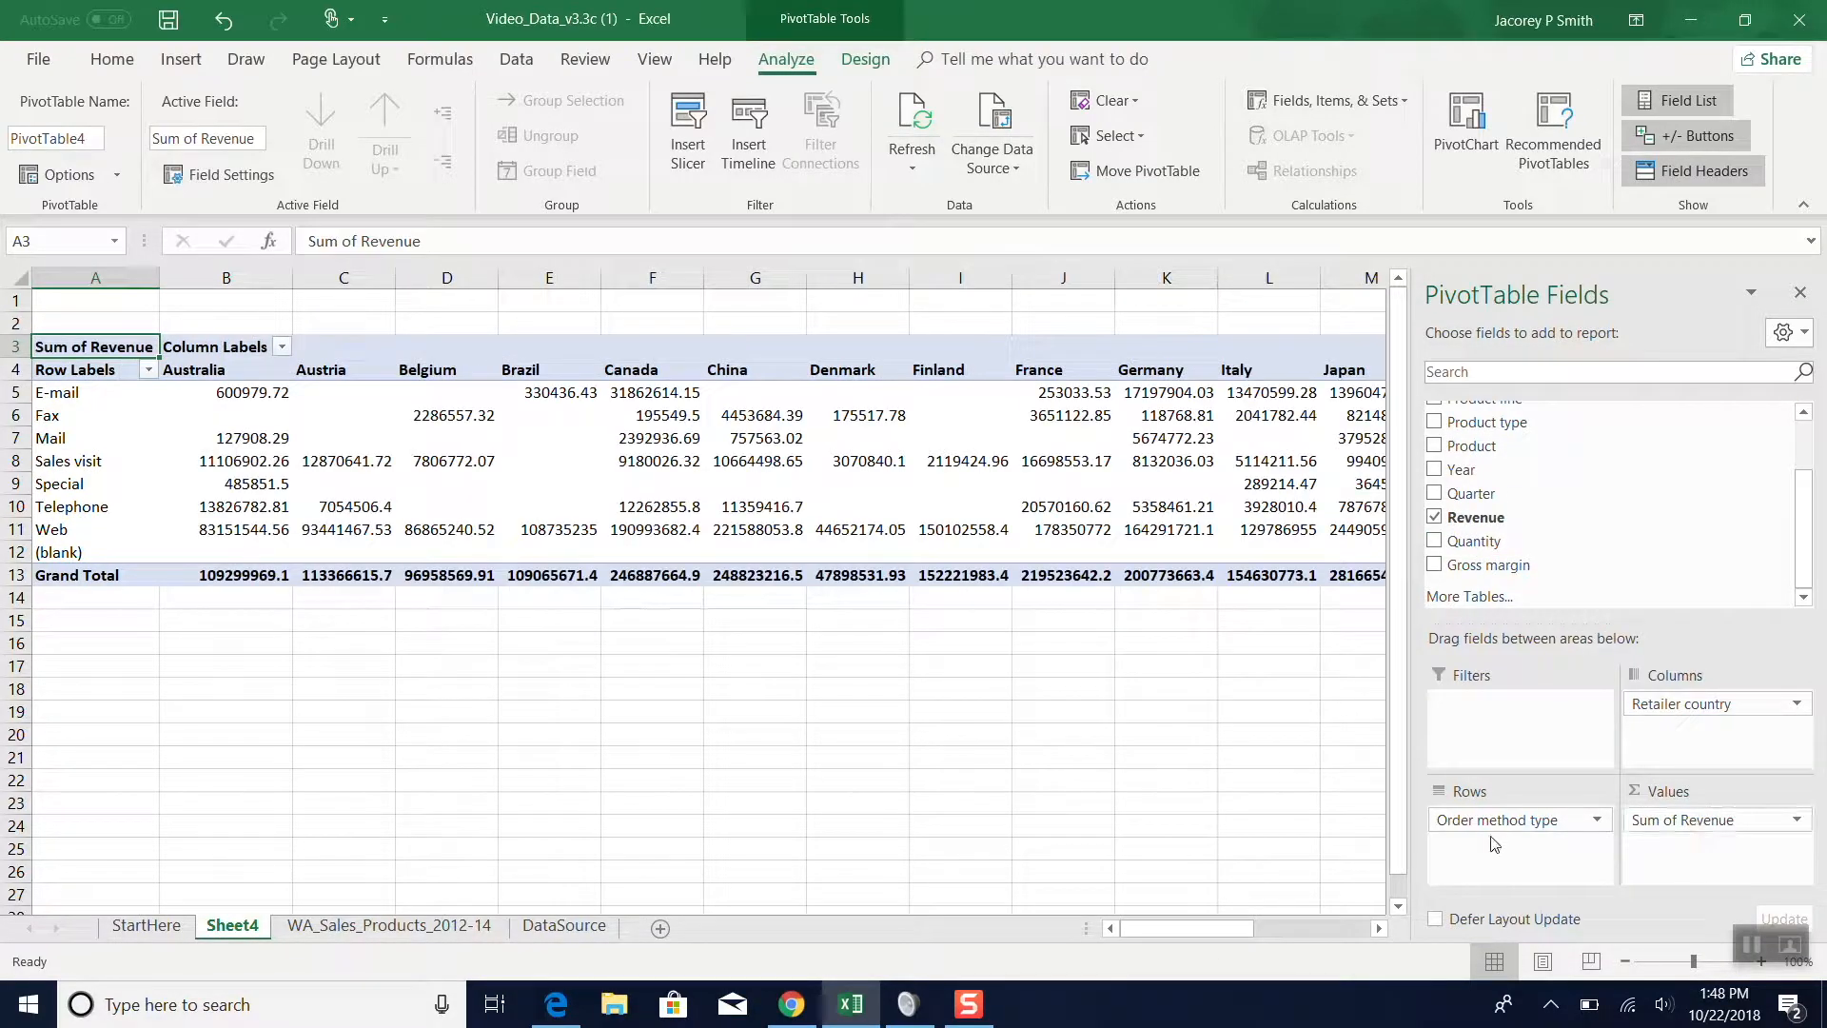
pyautogui.hscroll(3, 607, 577)
pyautogui.hscroll(4, 607, 577)
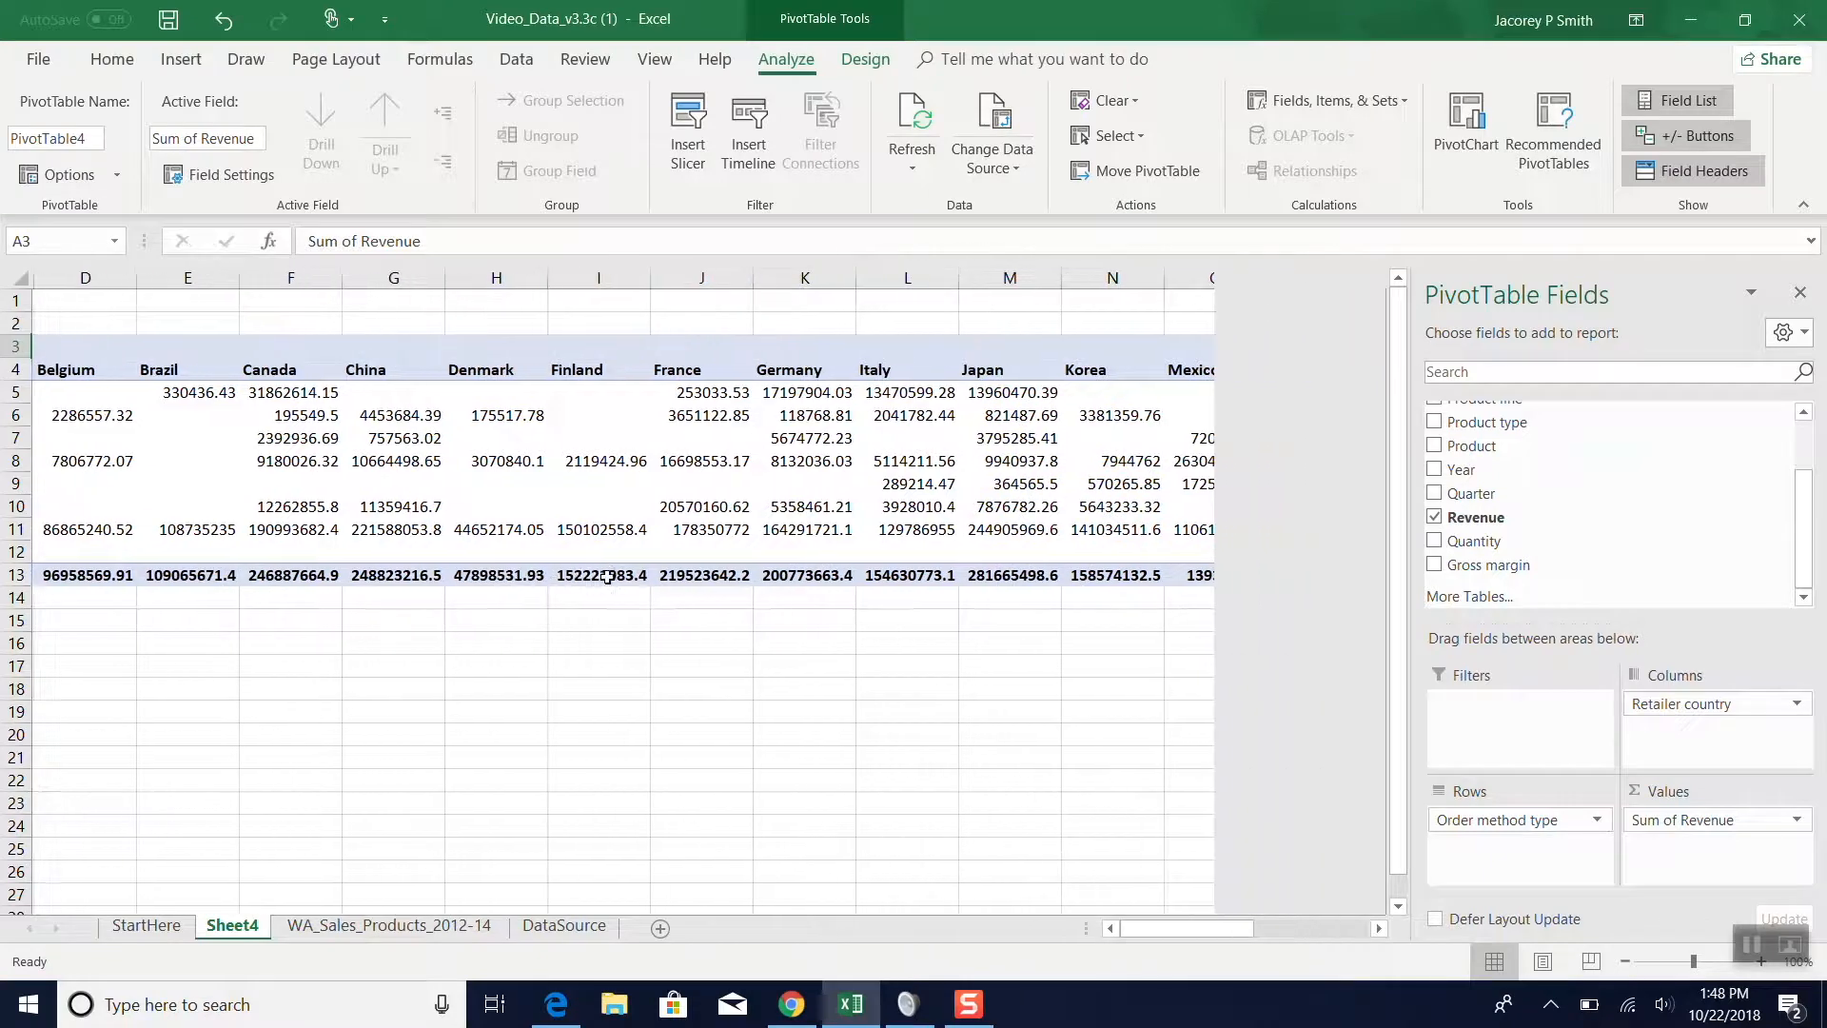
pyautogui.scroll(-1, 607, 577)
pyautogui.hscroll(-6, 607, 577)
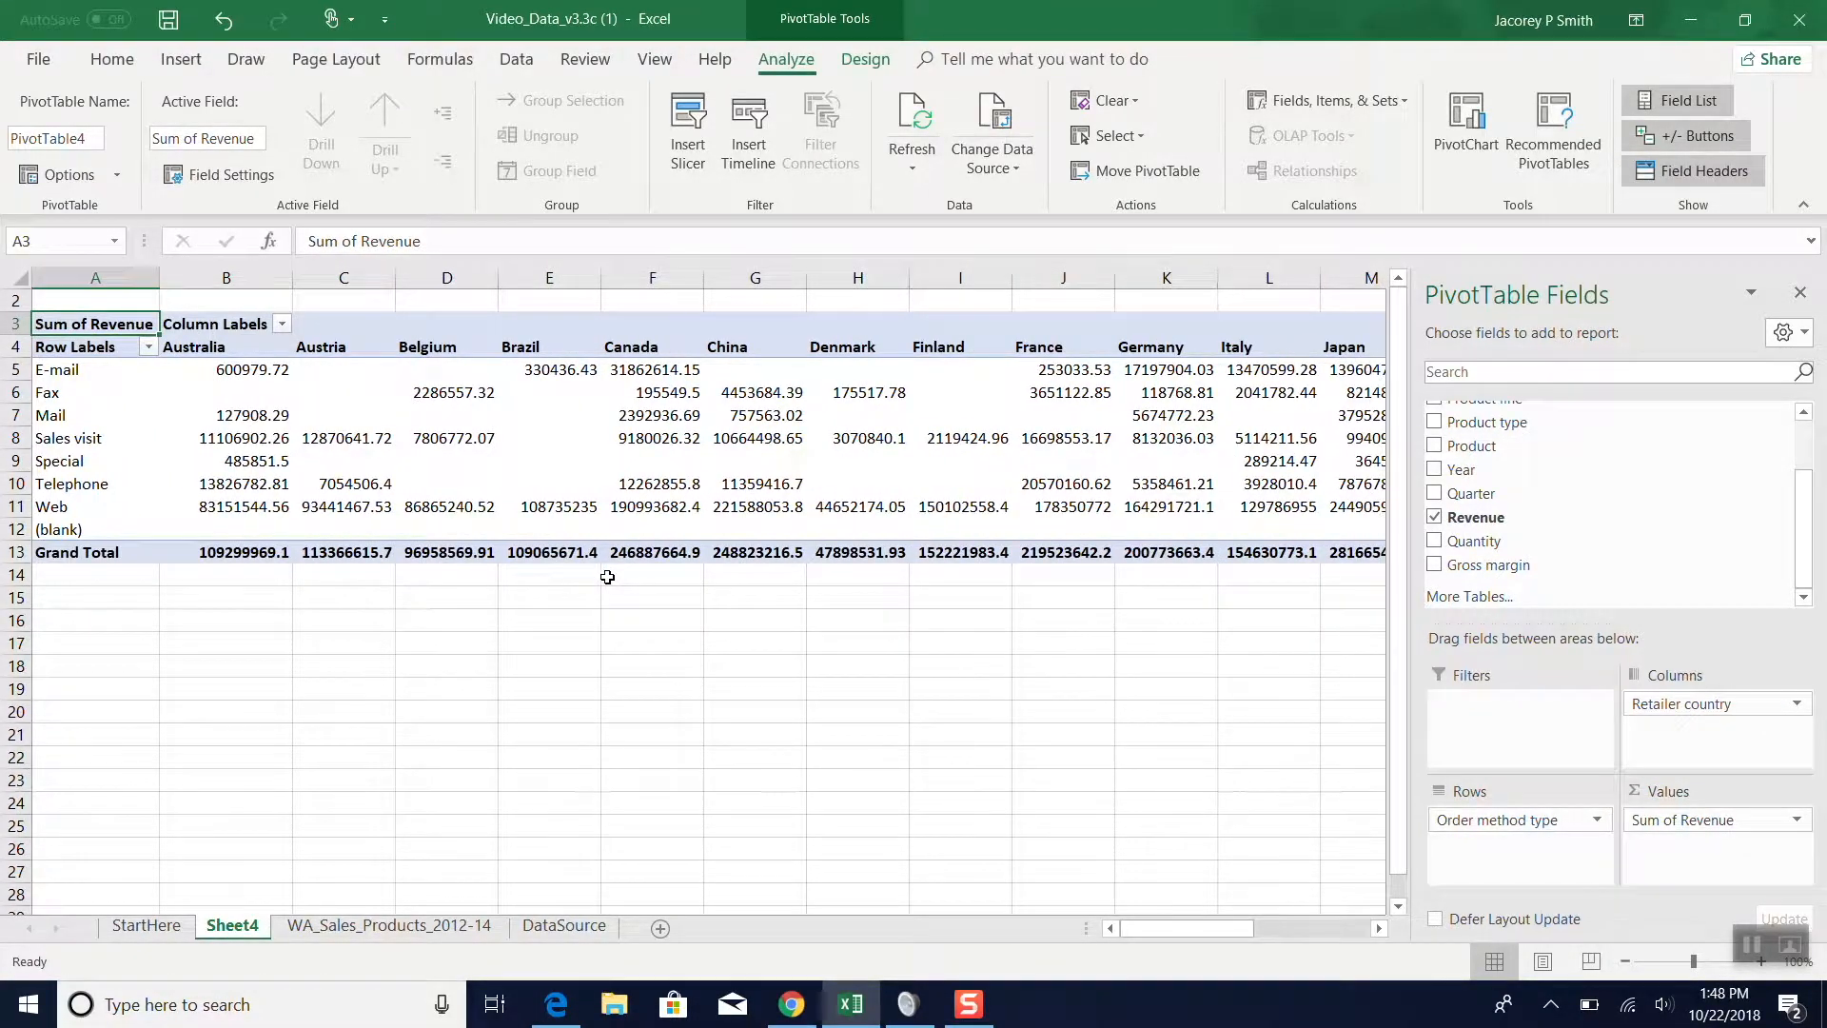
pyautogui.scroll(1, 607, 577)
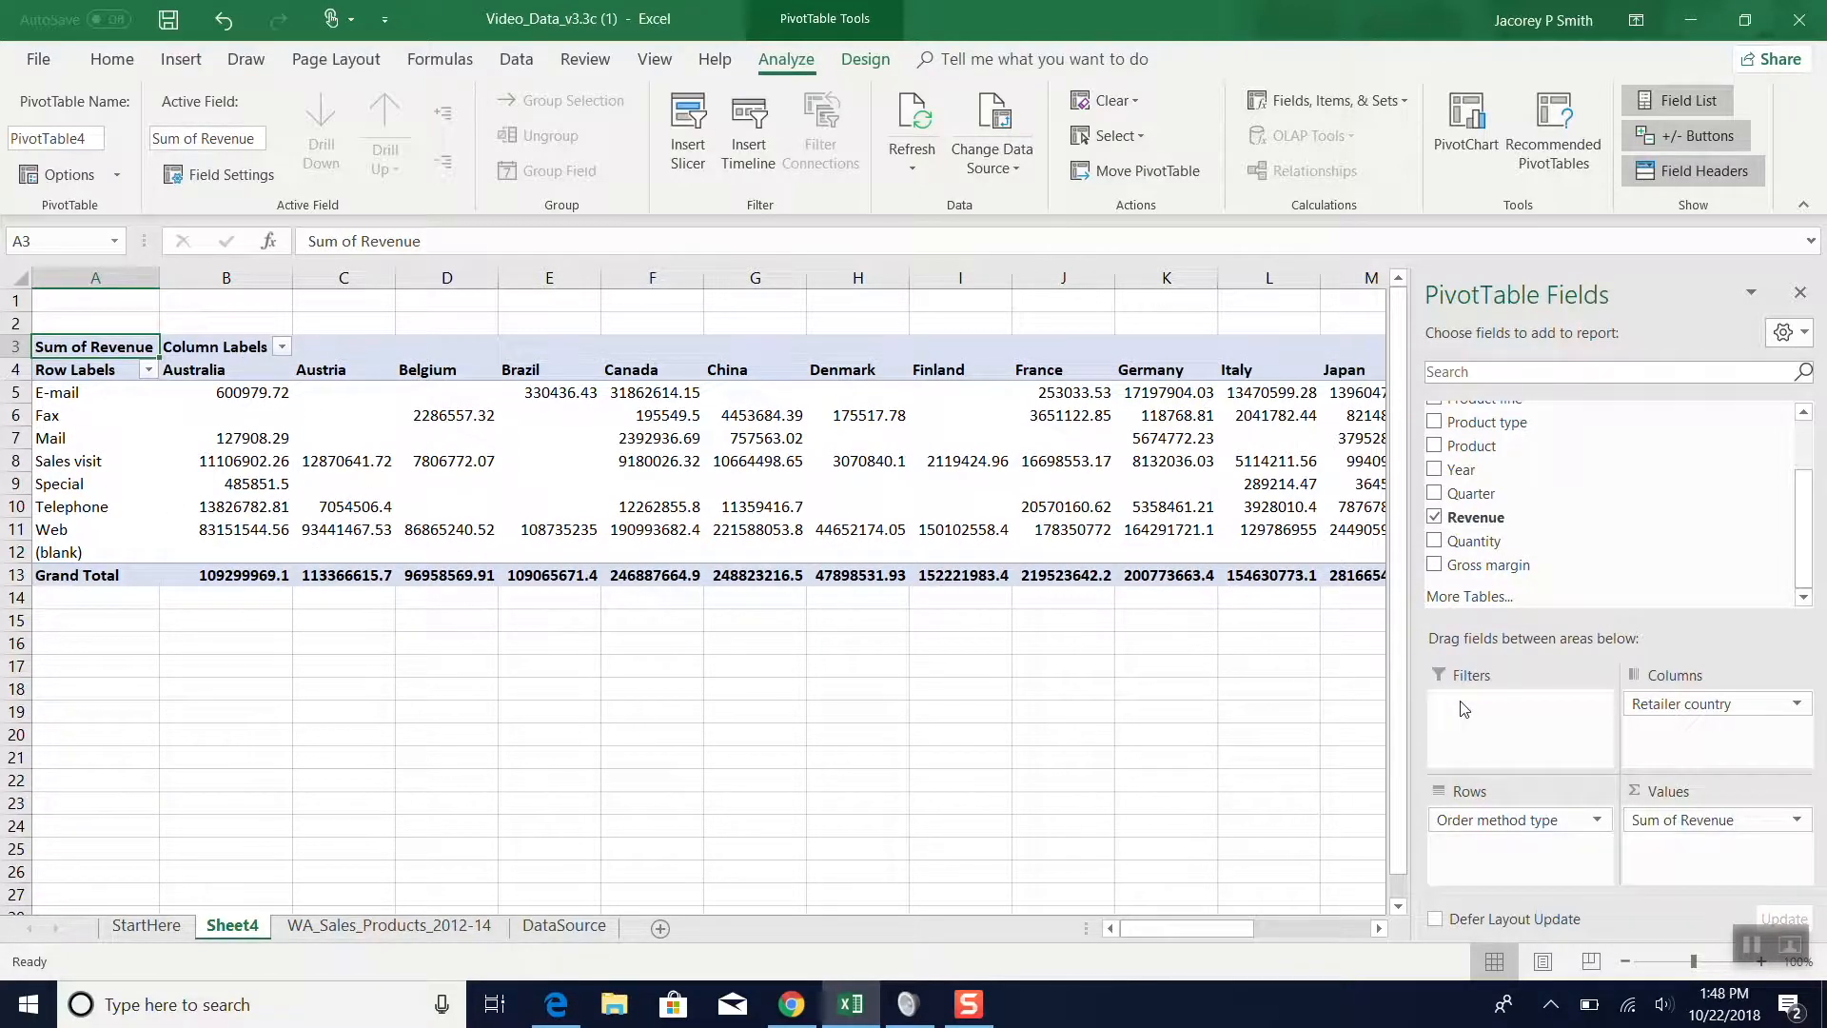
pyautogui.scroll(2, 1514, 515)
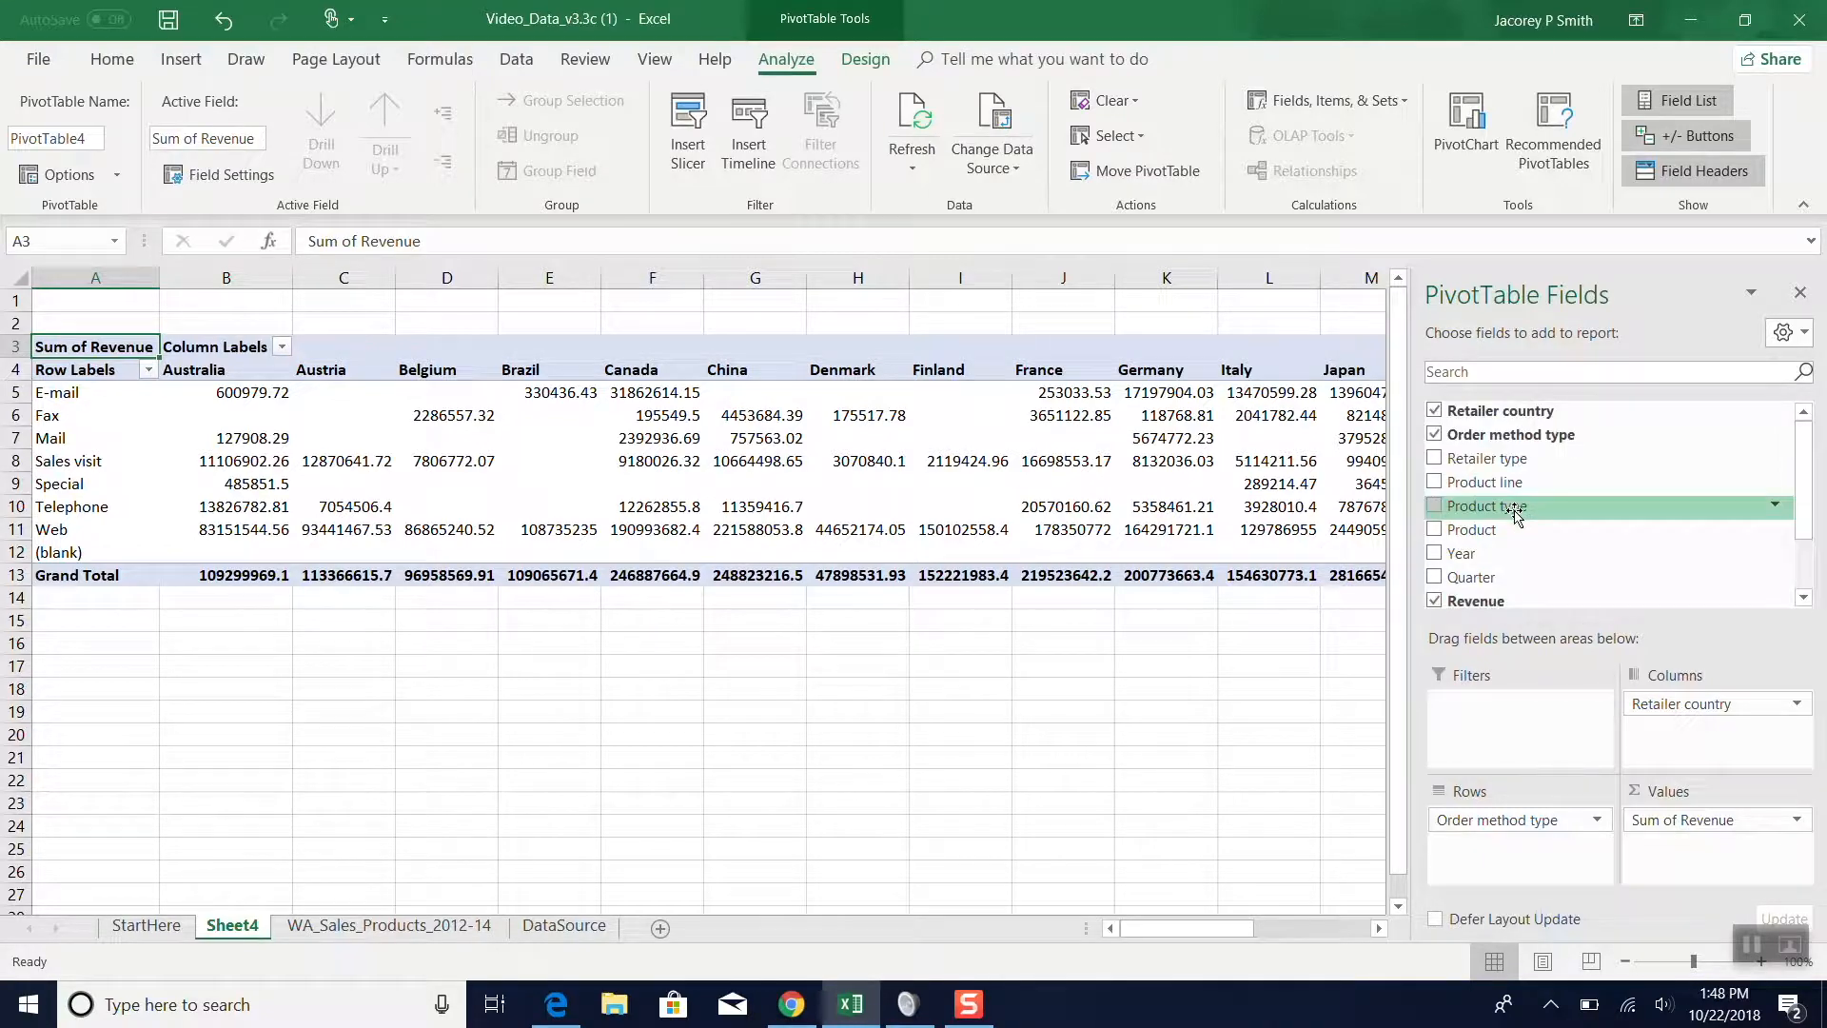
# - Filter the PivotTable's retailer countries to only United Kingdom and United States
pyautogui.click(282, 347)
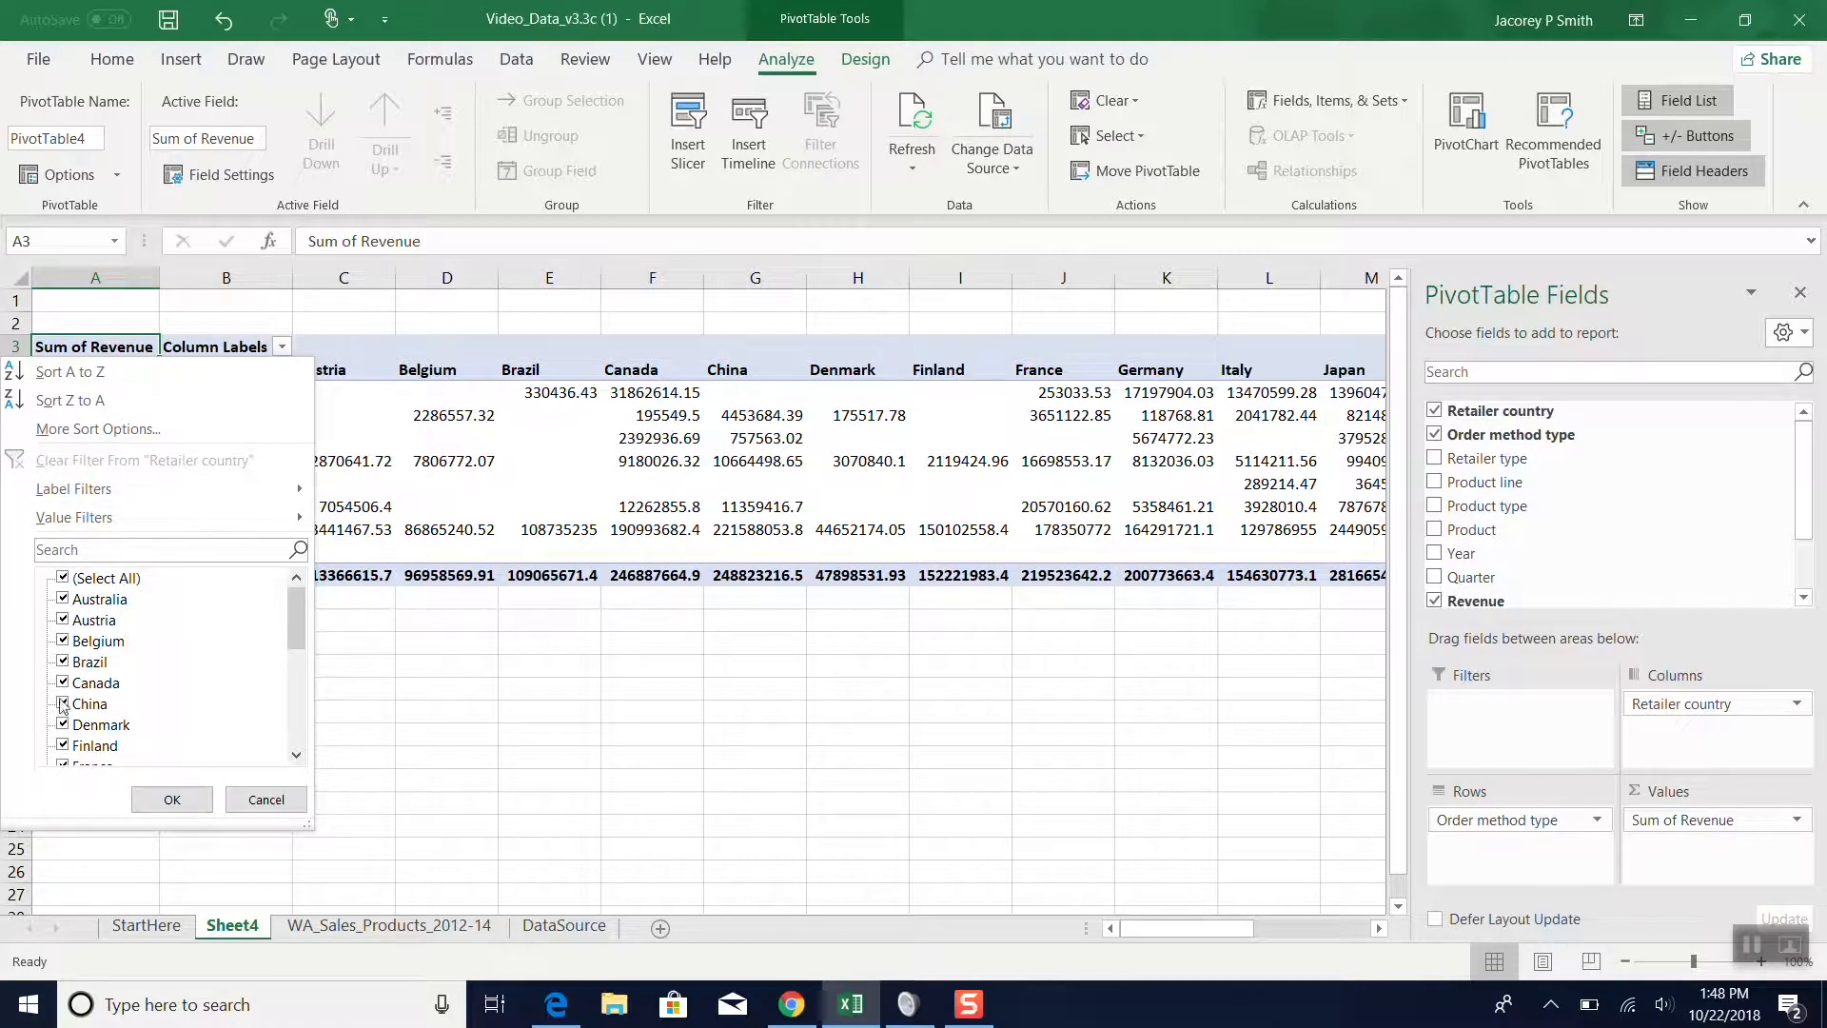
pyautogui.scroll(-5, 164, 677)
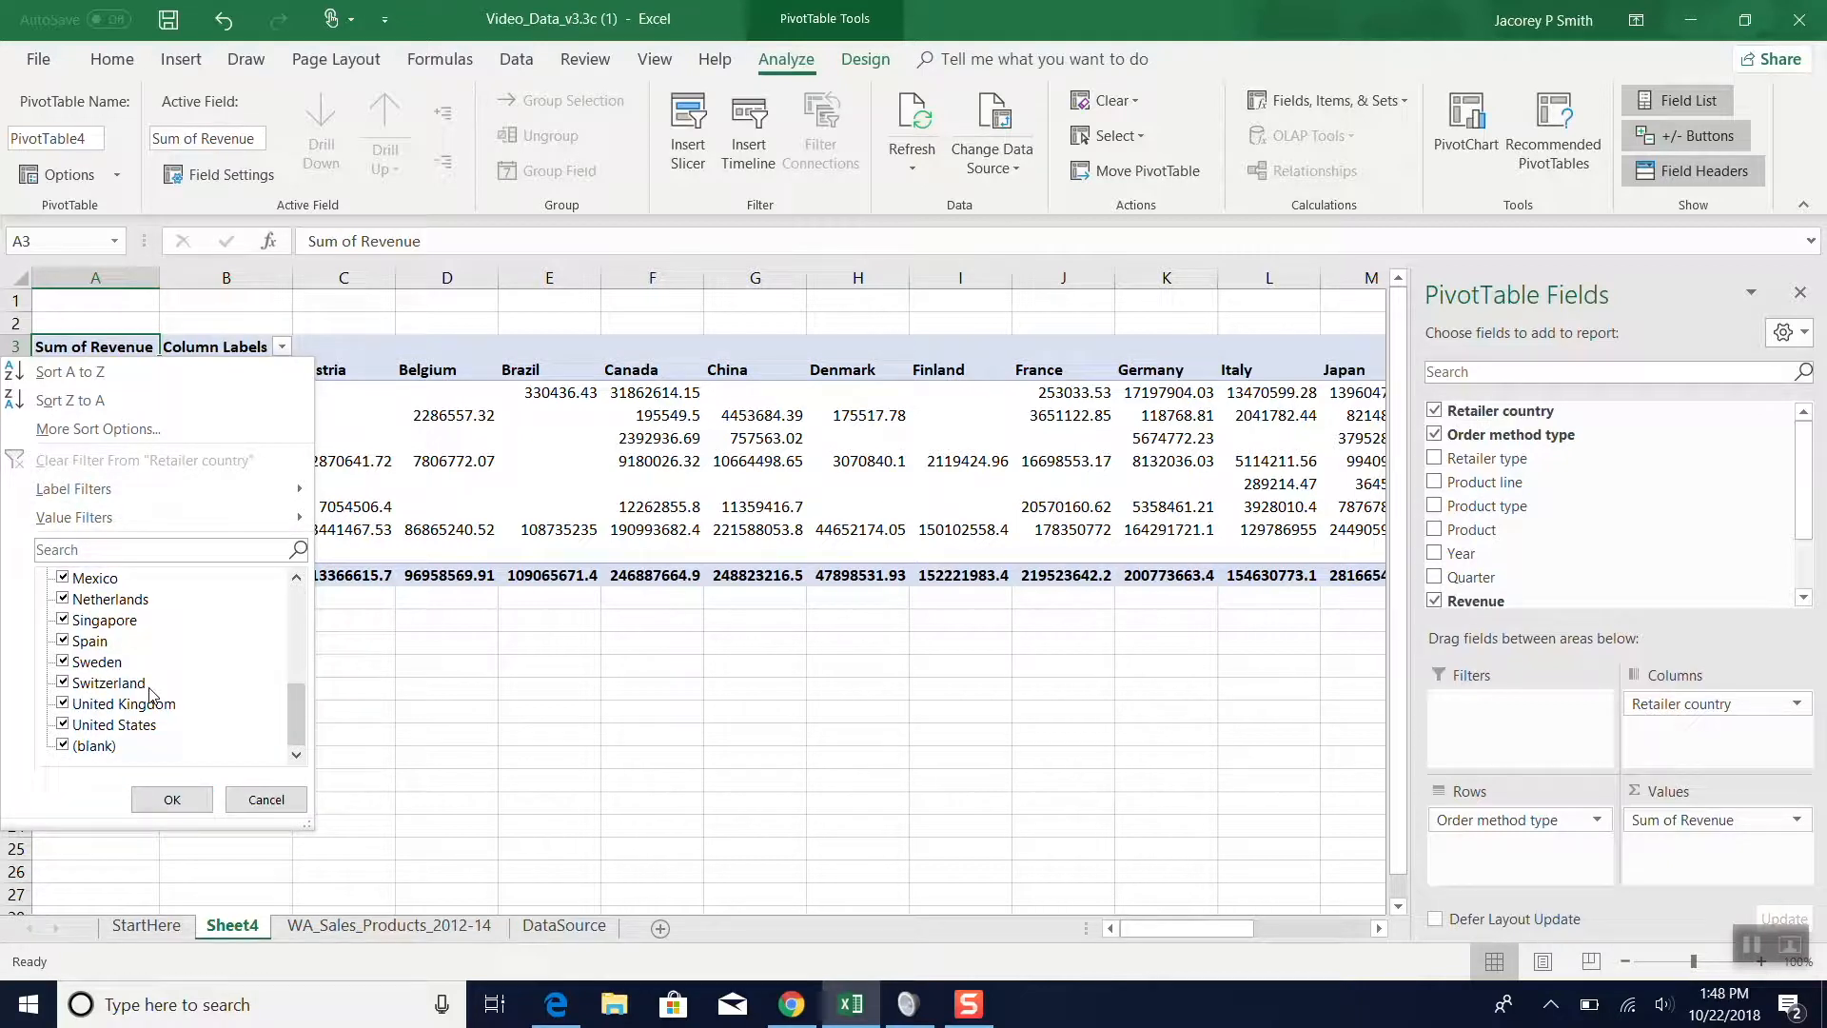
pyautogui.scroll(5, 151, 695)
pyautogui.scroll(-5, 150, 694)
pyautogui.scroll(5, 150, 695)
pyautogui.scroll(-4, 151, 694)
pyautogui.scroll(-1, 150, 695)
pyautogui.scroll(5, 138, 714)
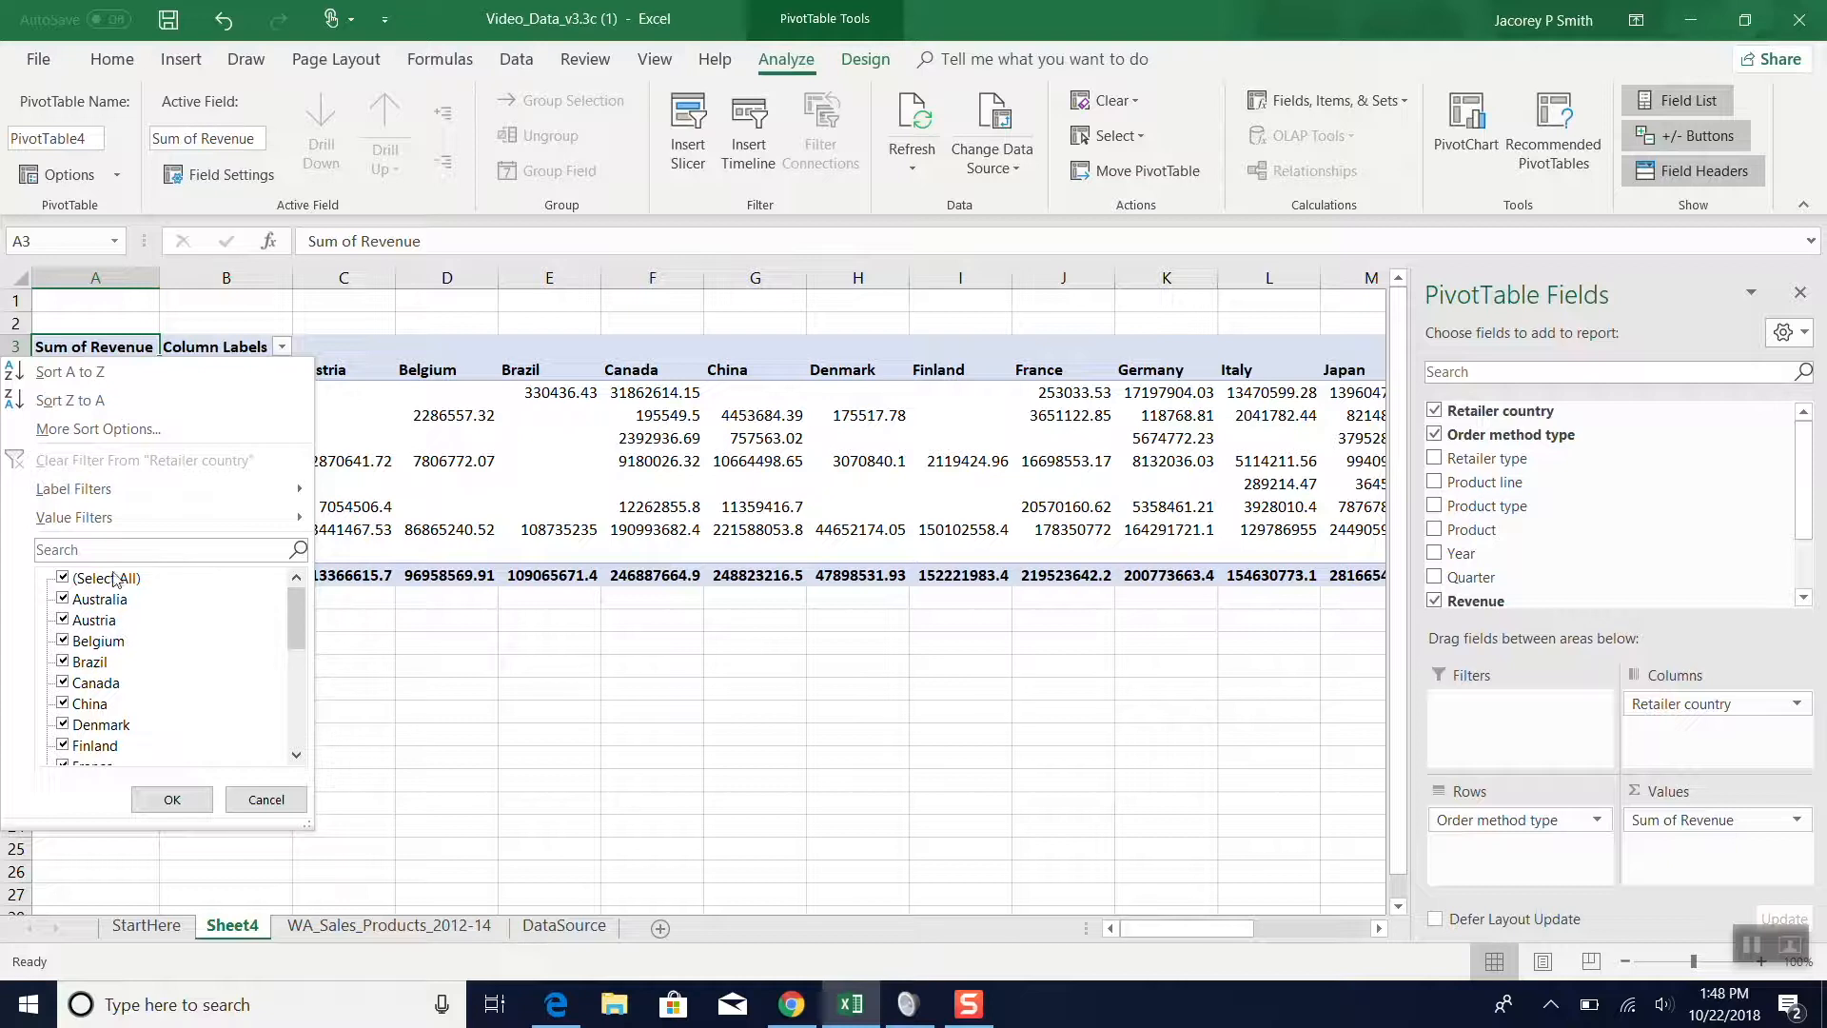
pyautogui.click(72, 580)
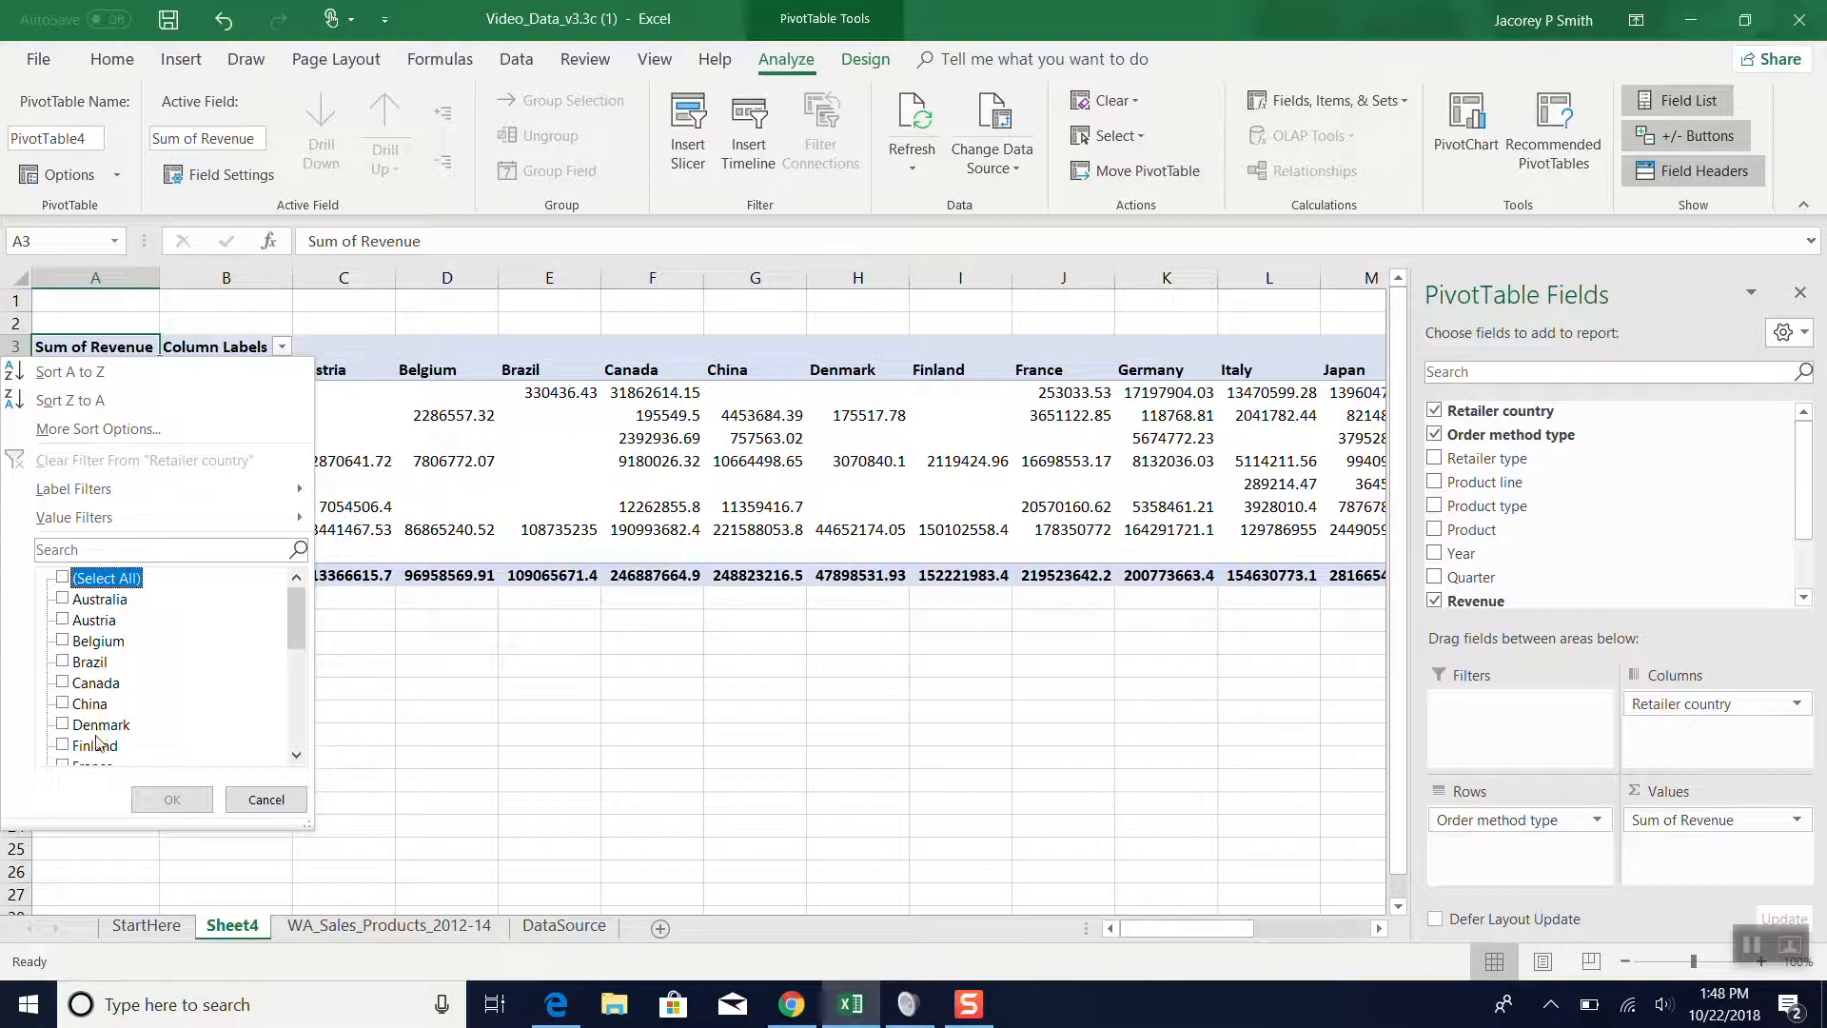
pyautogui.scroll(-5, 98, 742)
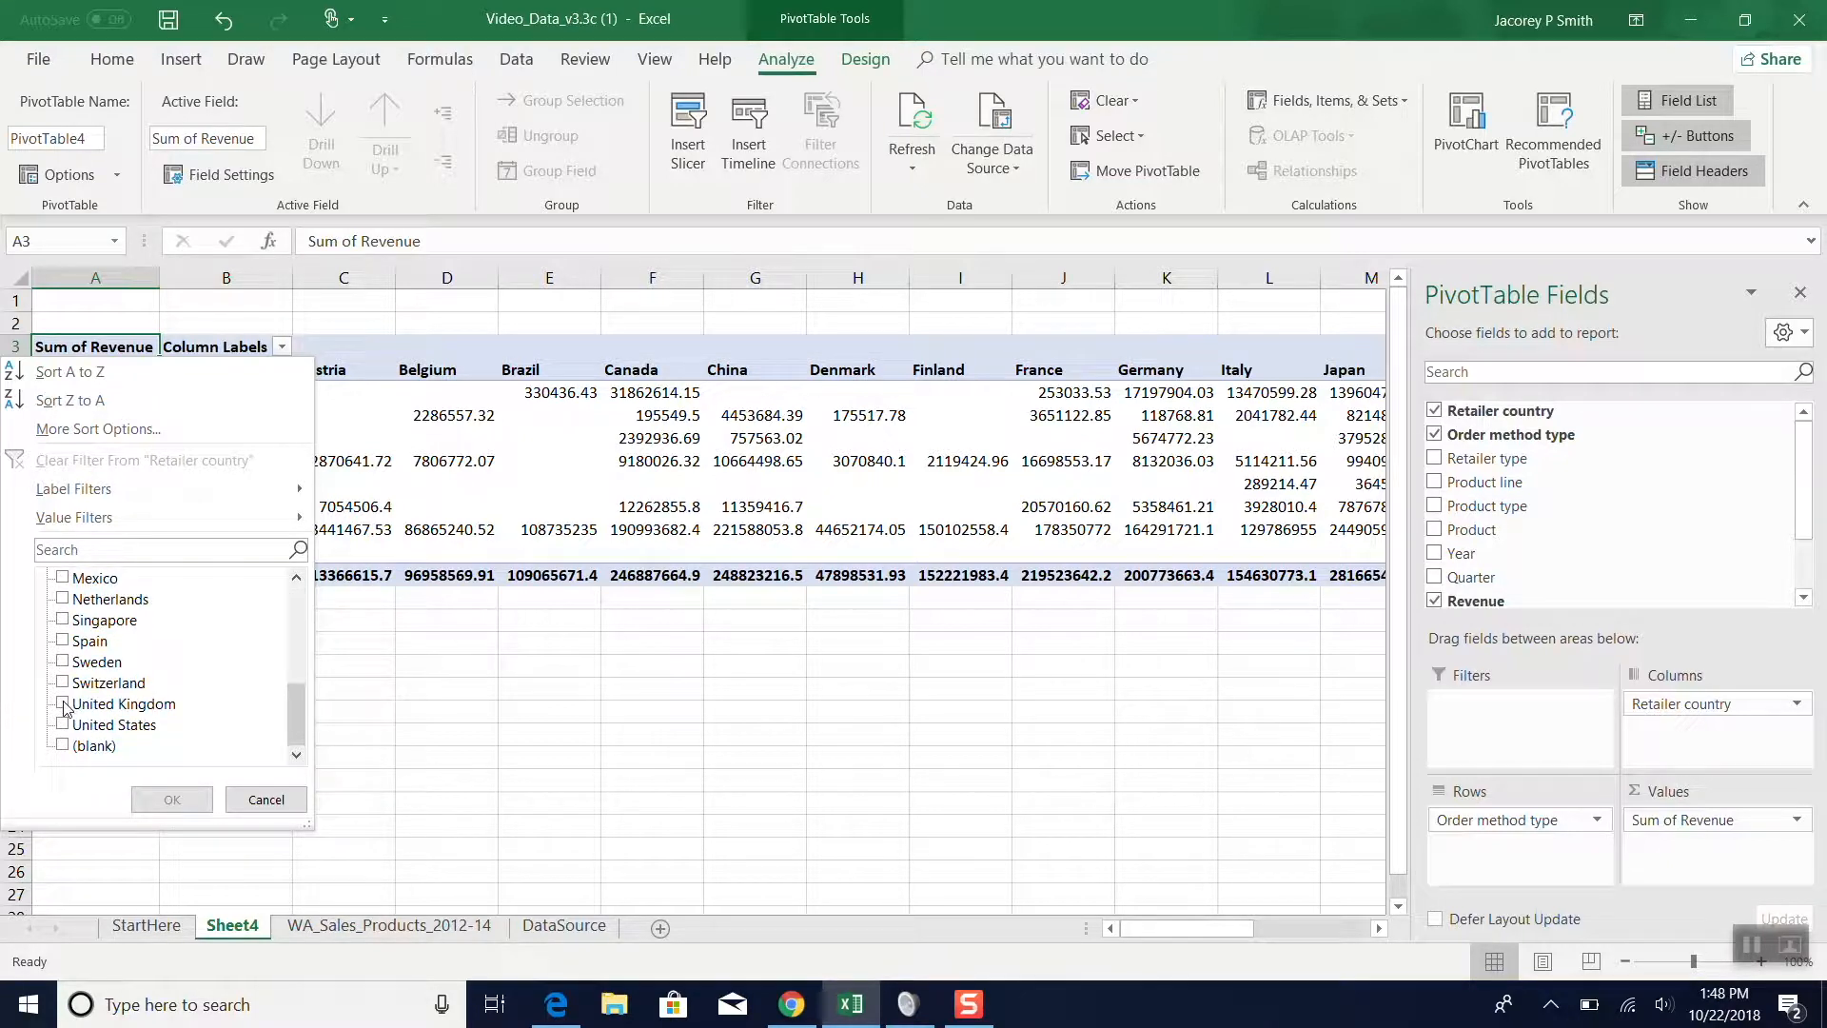
pyautogui.click(62, 704)
pyautogui.click(63, 726)
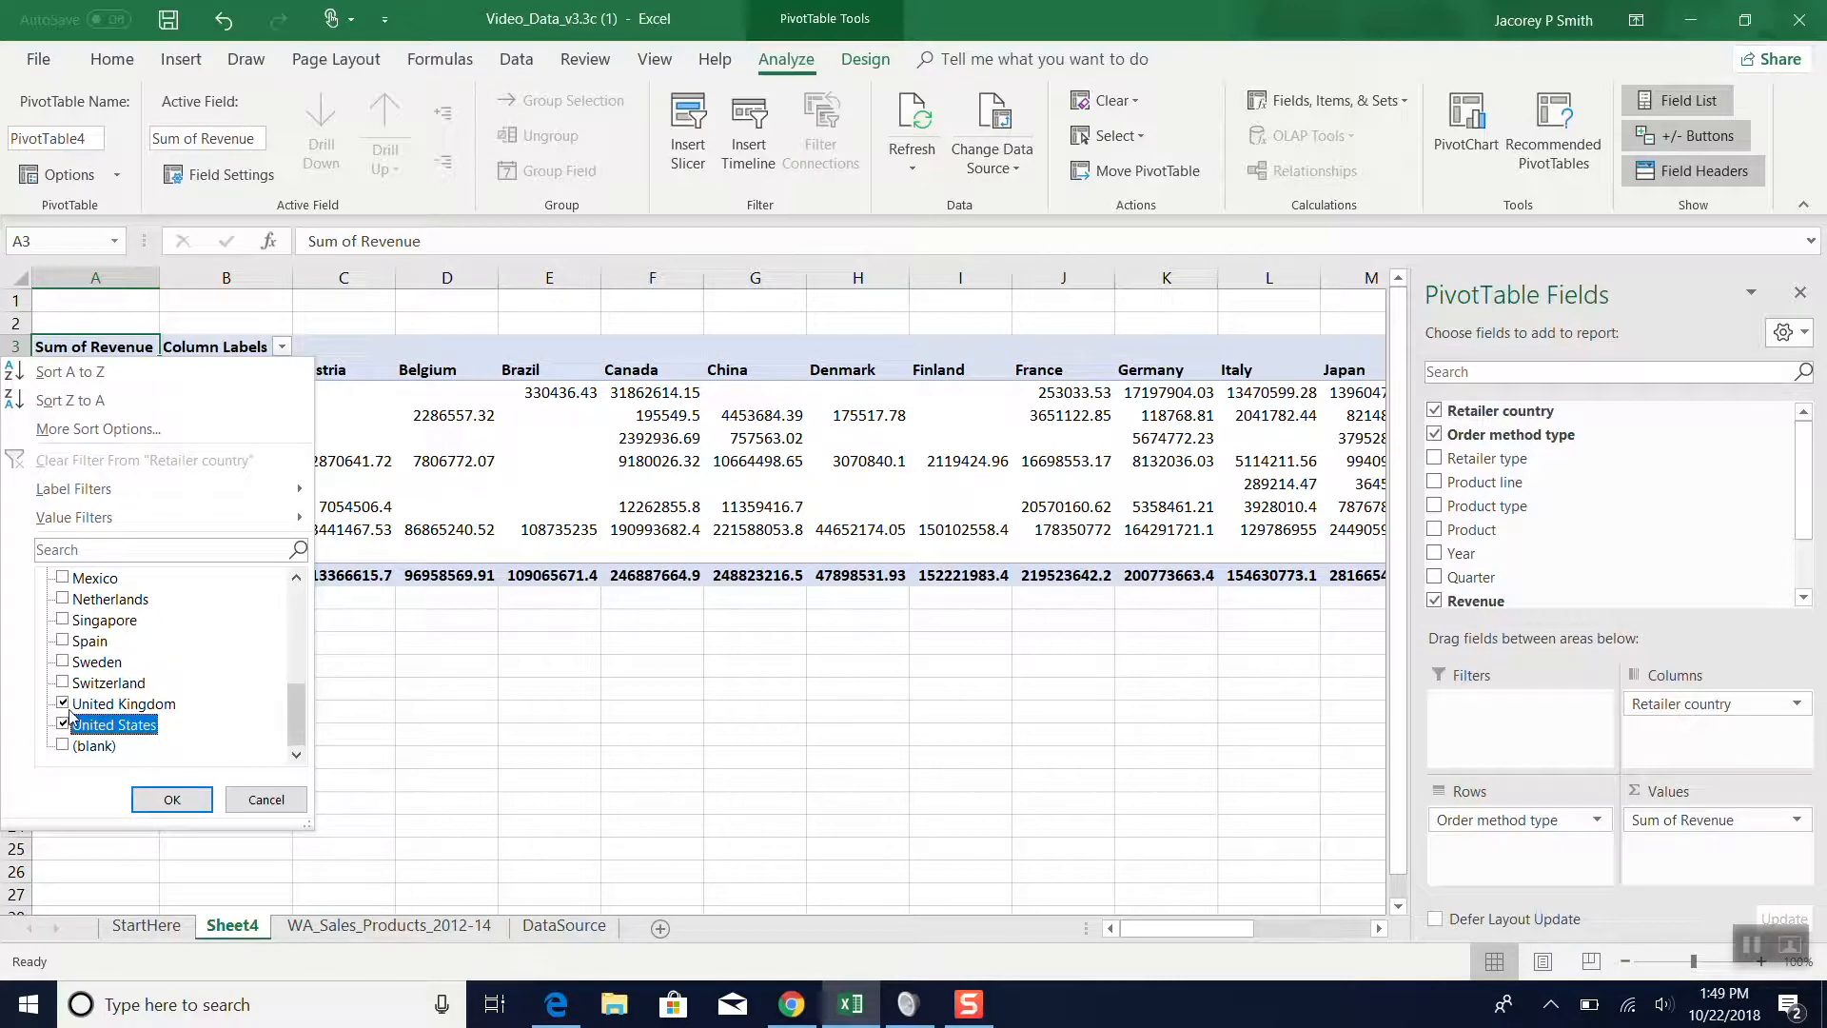
pyautogui.click(177, 799)
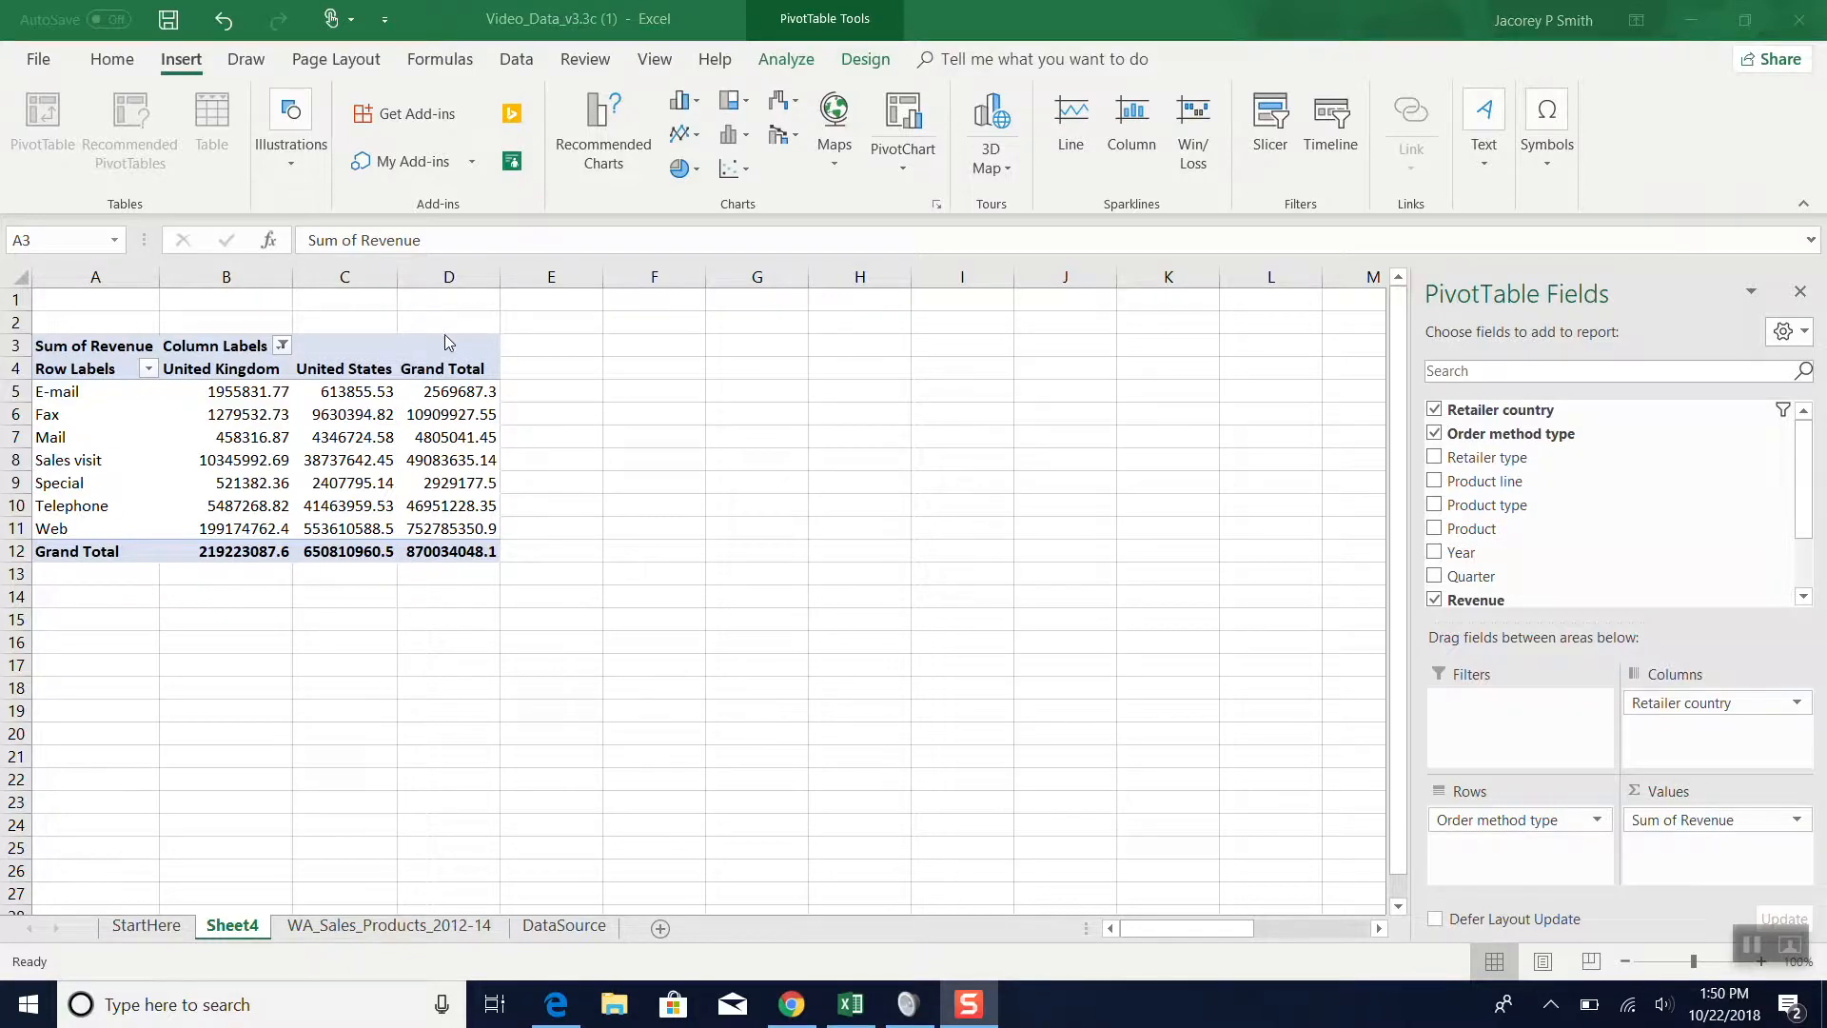
# - Restore all retailer countries in the PivotTable's column filter
pyautogui.click(277, 349)
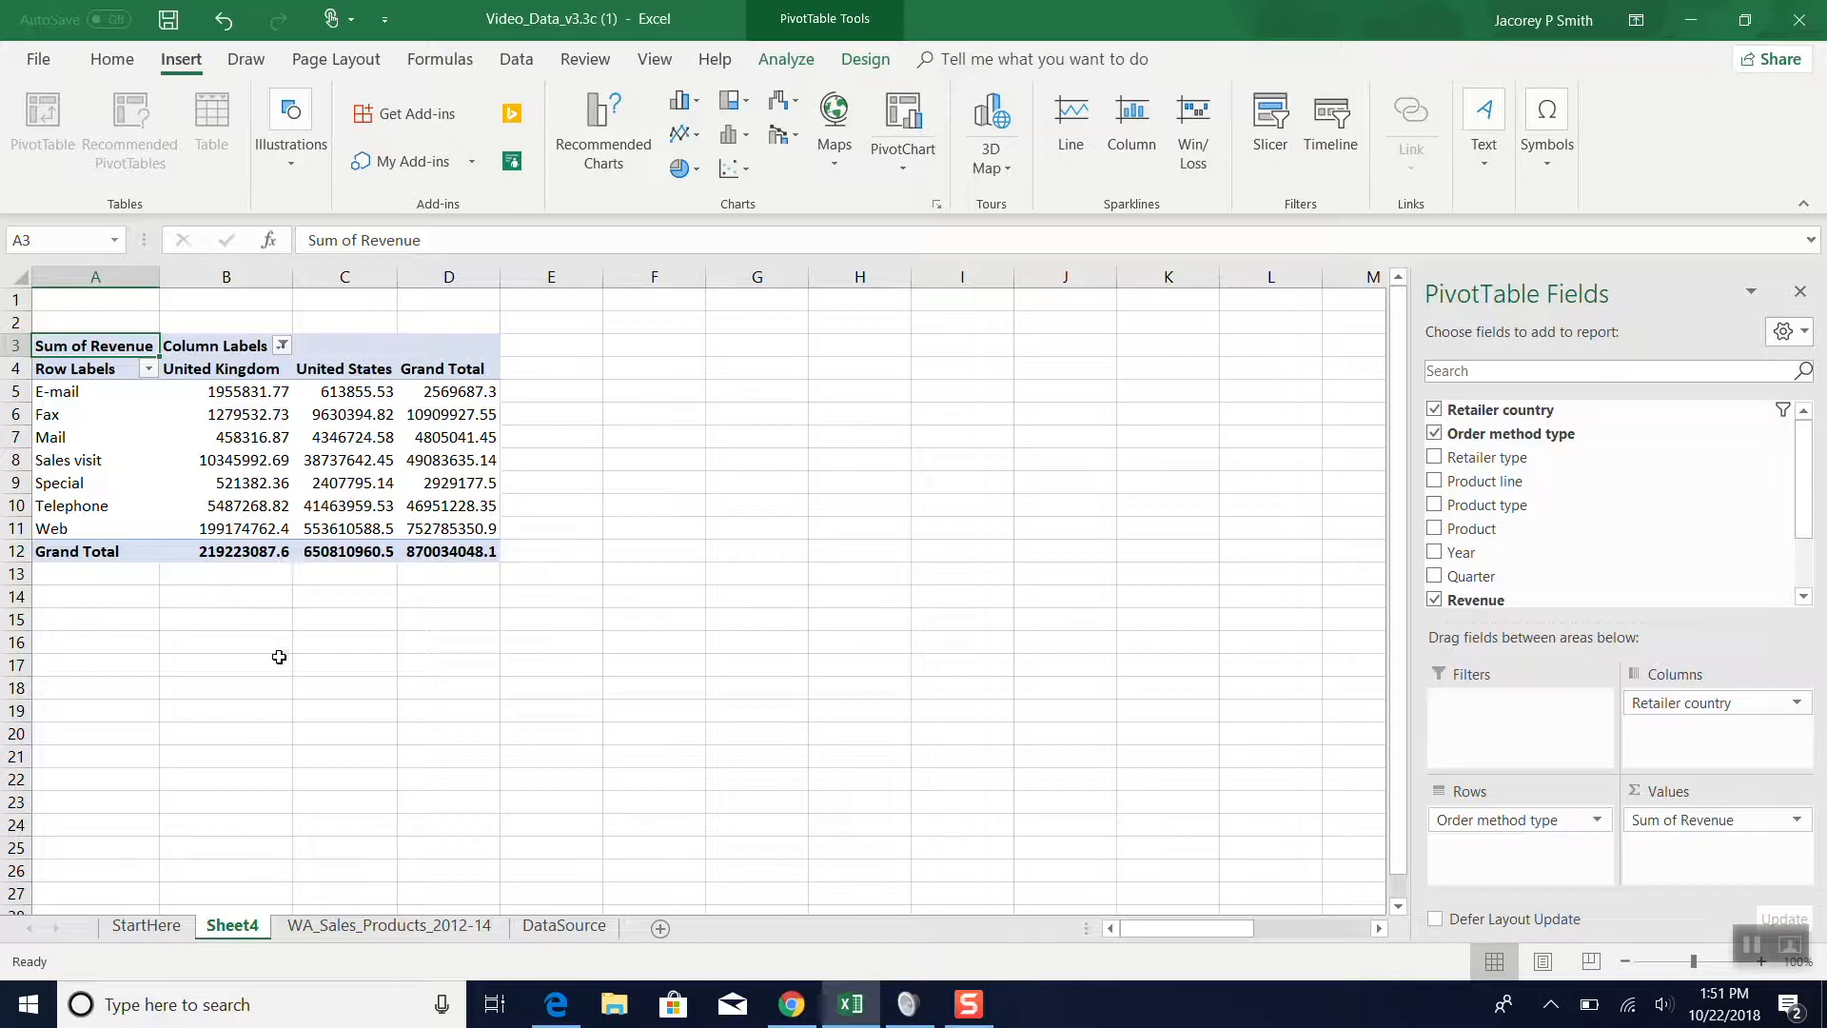
pyautogui.click(282, 346)
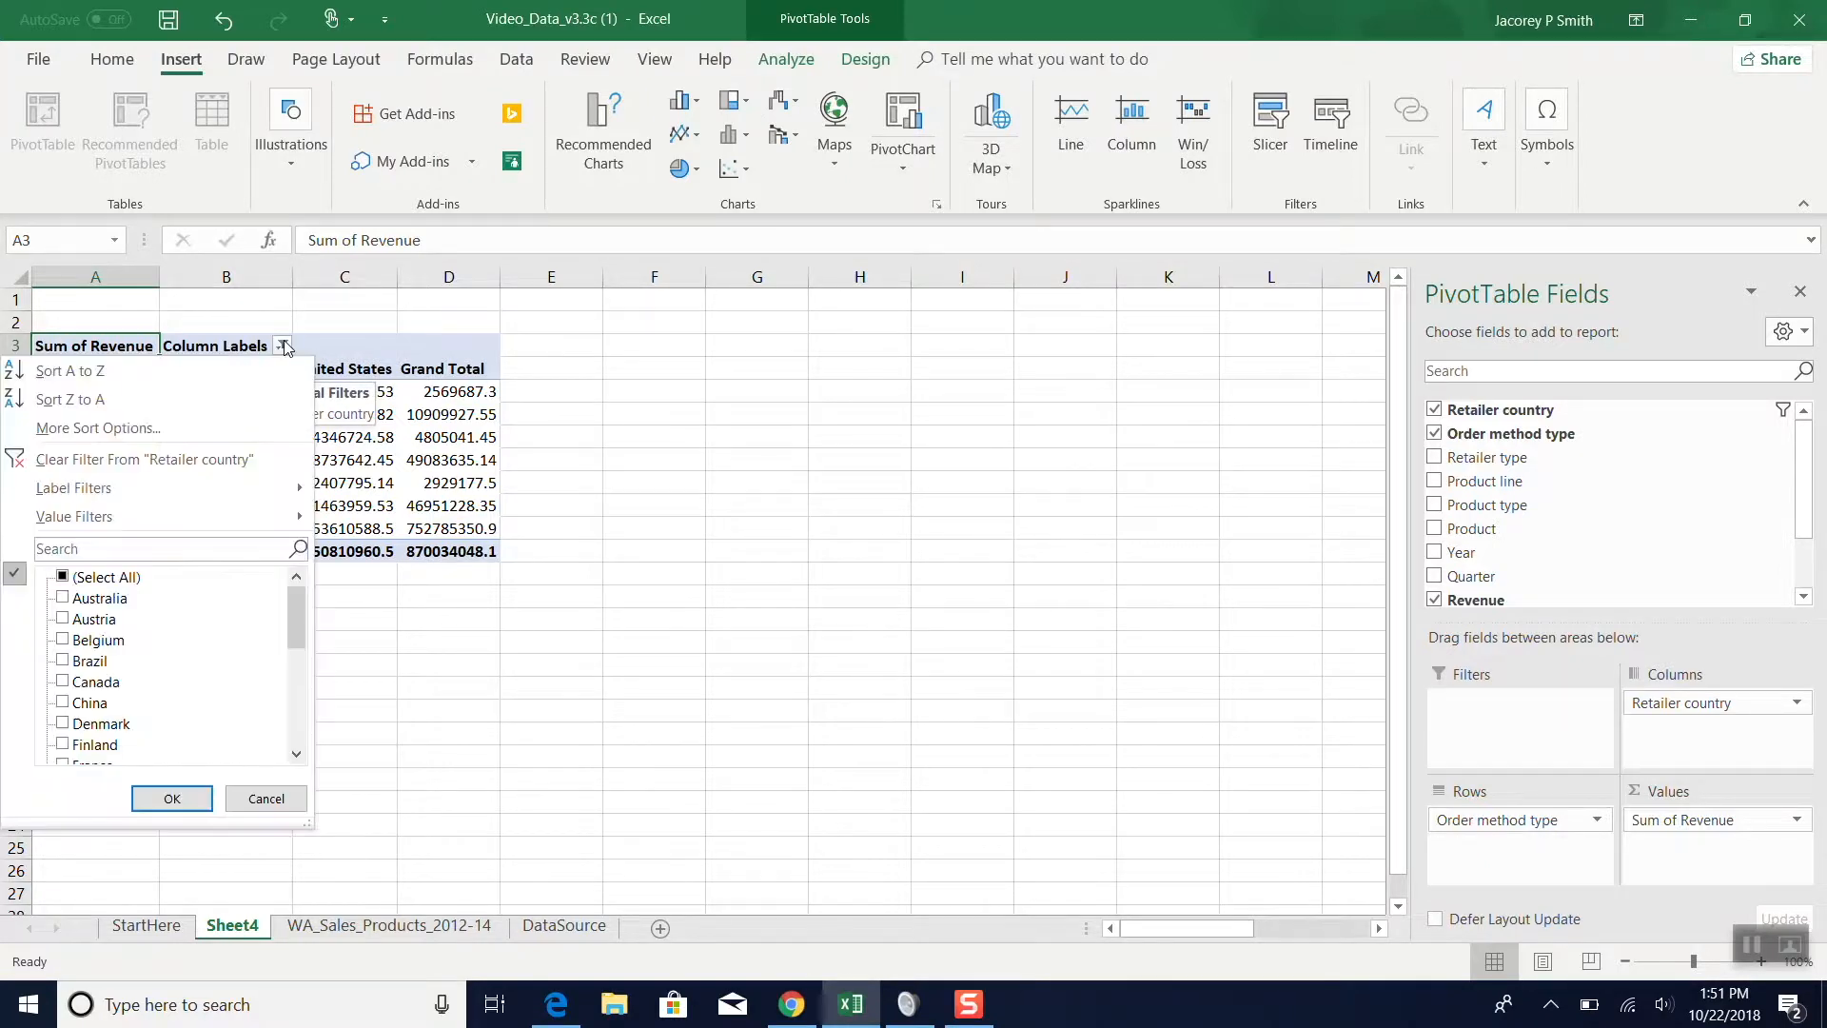
pyautogui.click(65, 578)
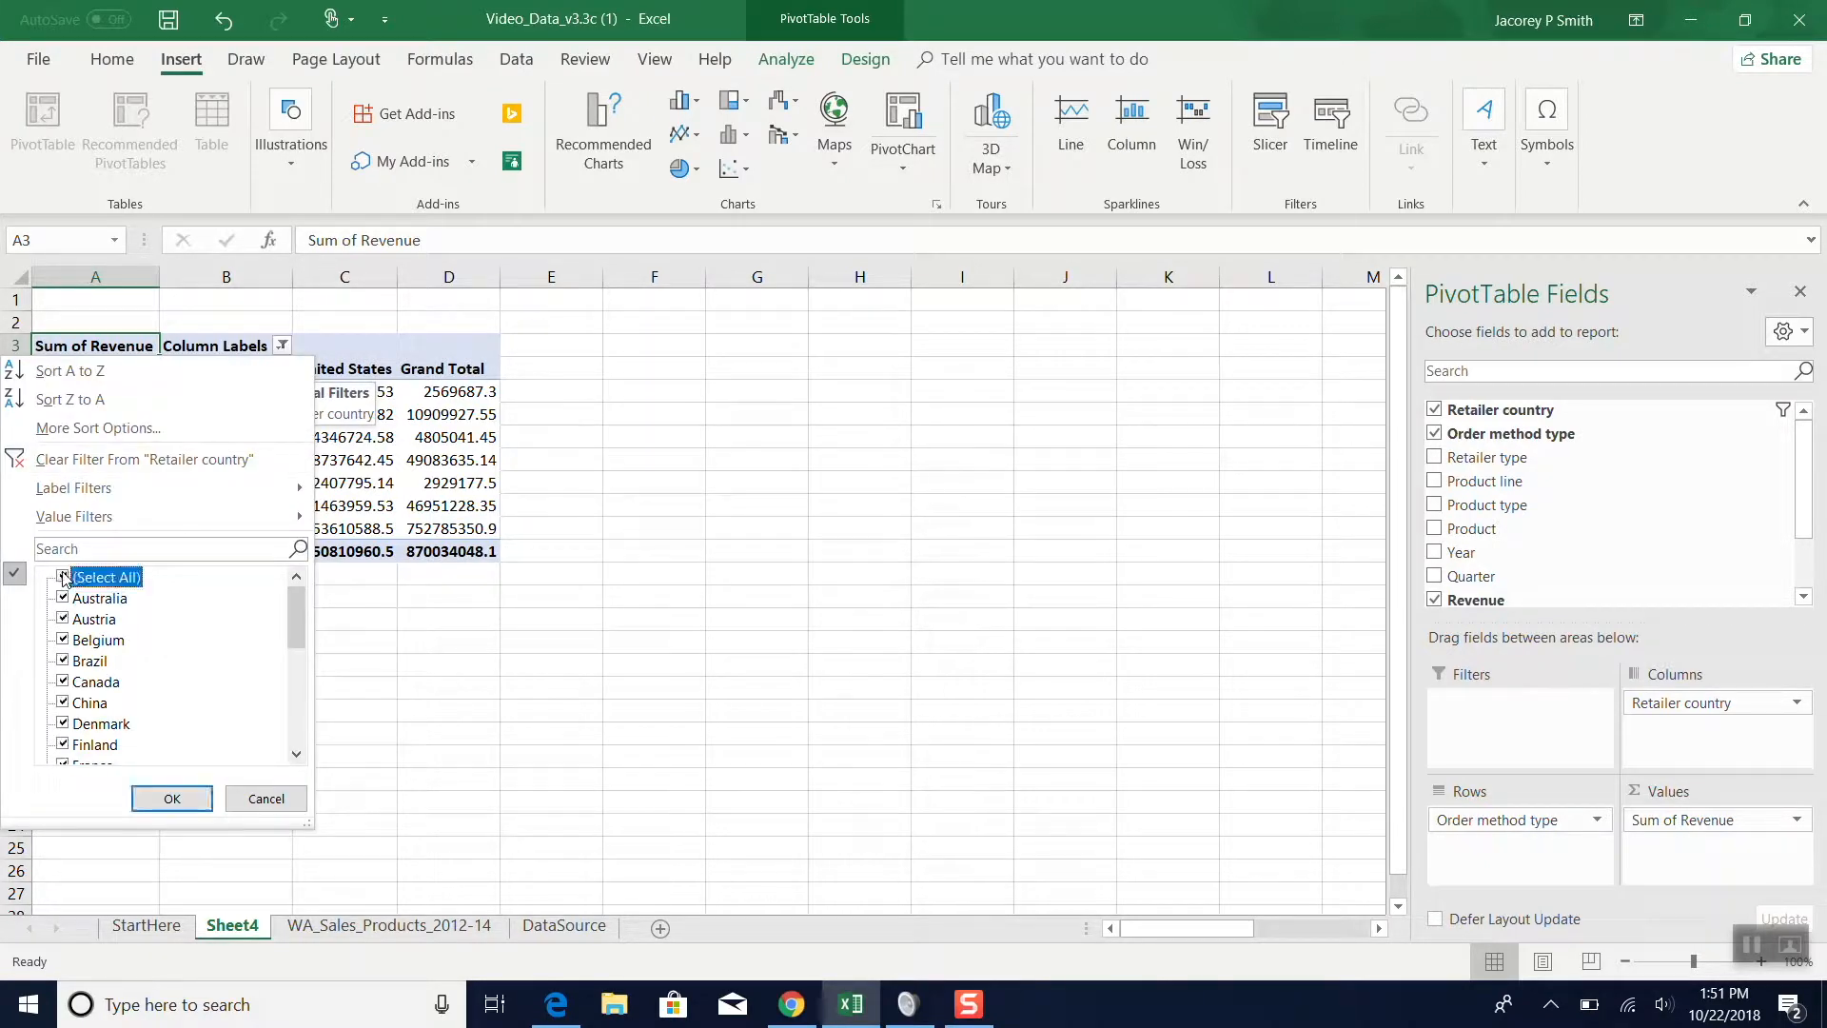
pyautogui.click(166, 798)
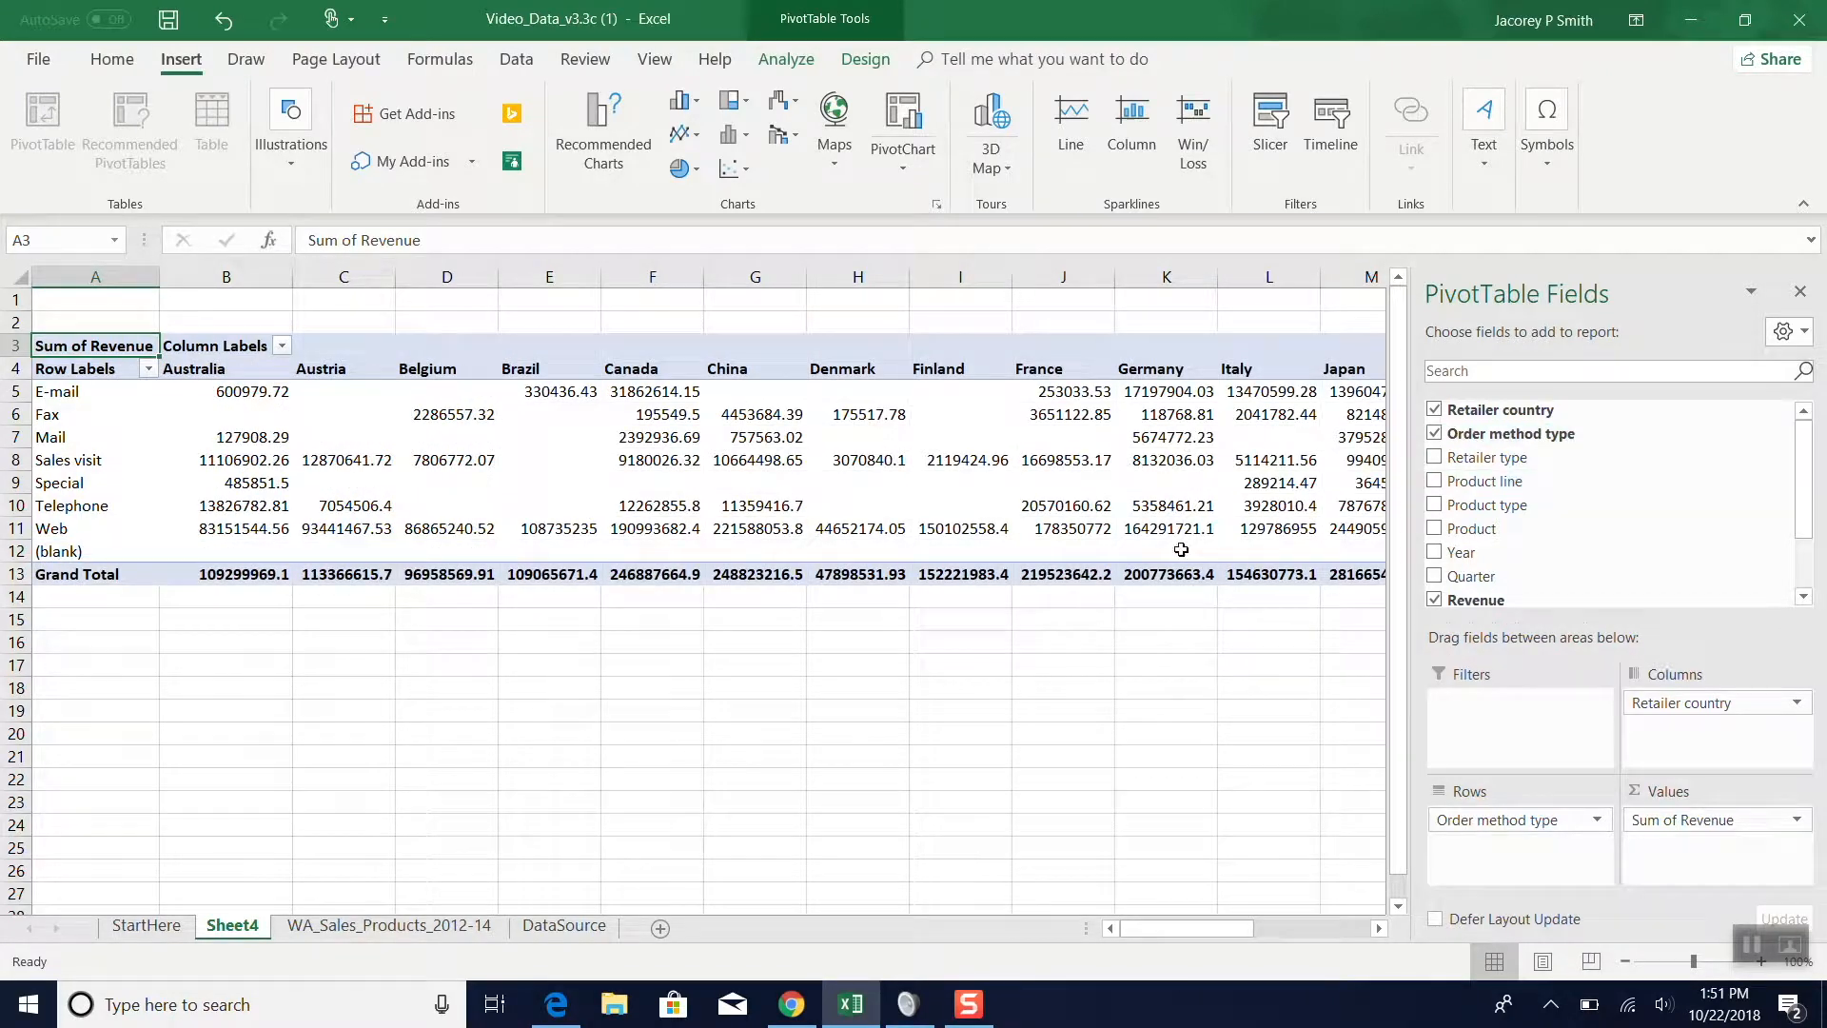
pyautogui.hscroll(2, 807, 755)
pyautogui.hscroll(-2, 807, 755)
# - Insert a 2-D Clustered Bar PivotChart from the revenue PivotTable
pyautogui.click(700, 101)
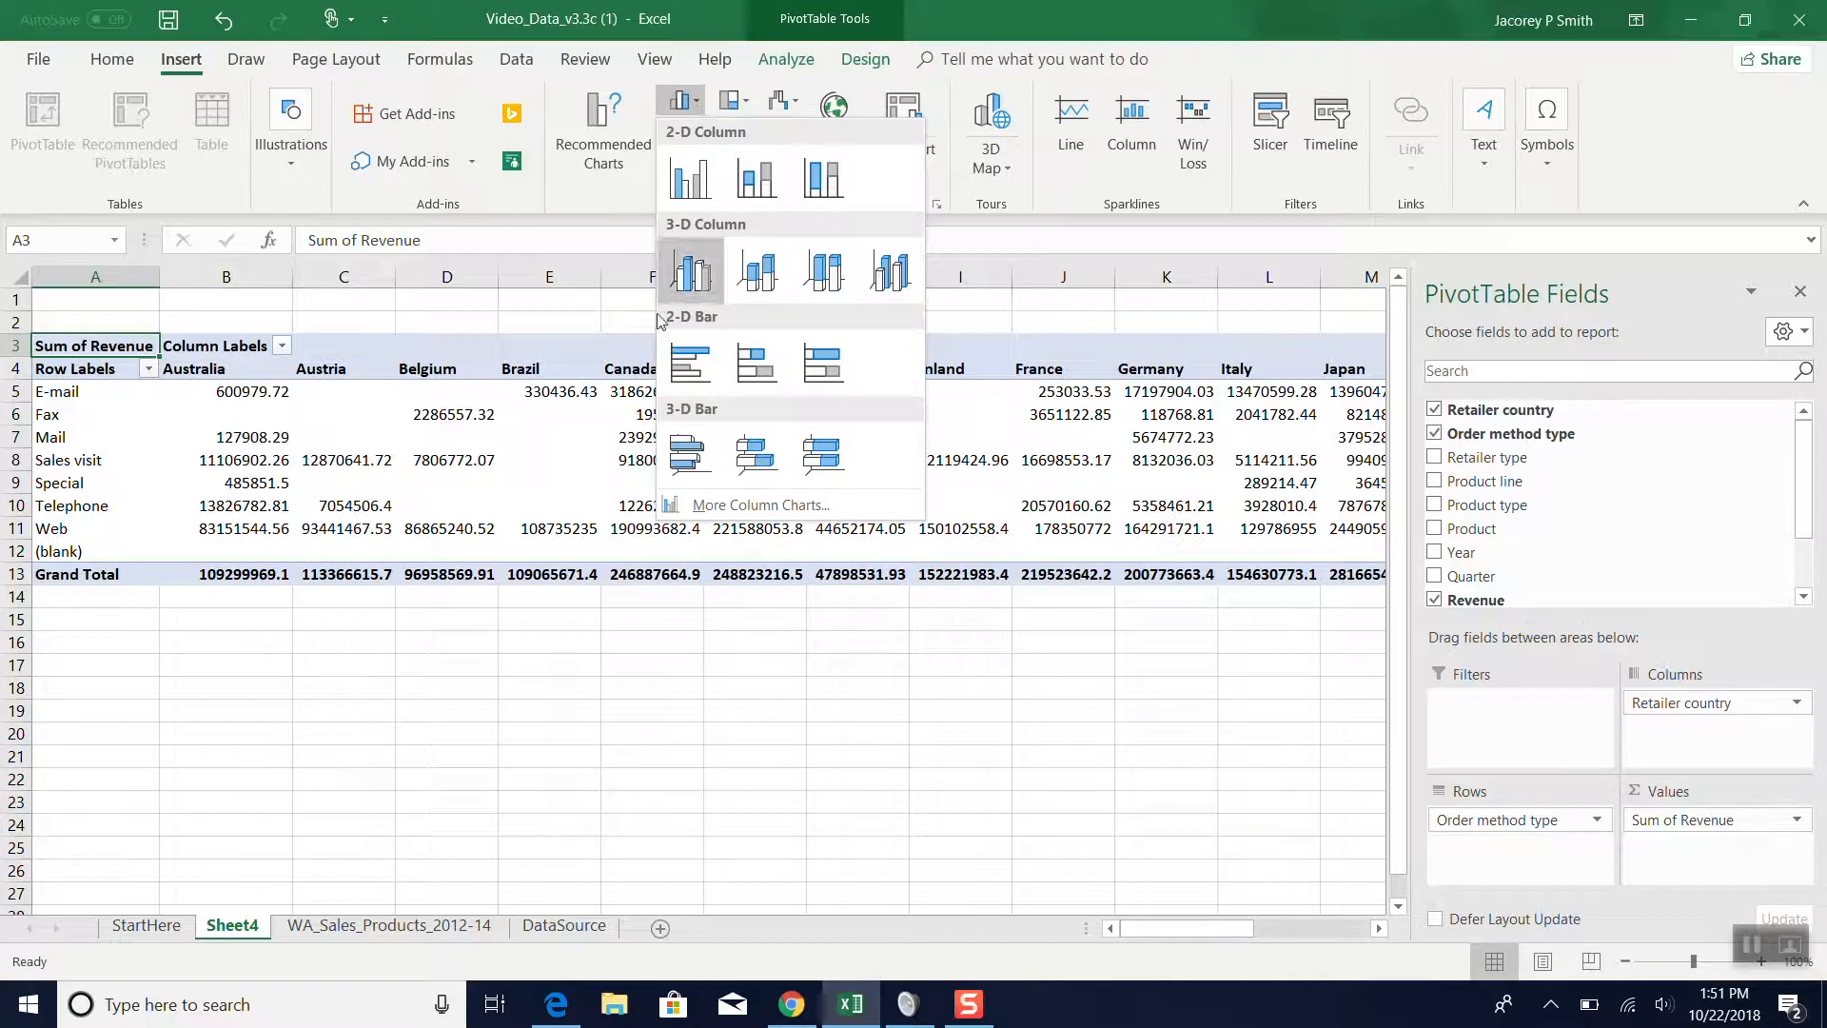
pyautogui.click(690, 360)
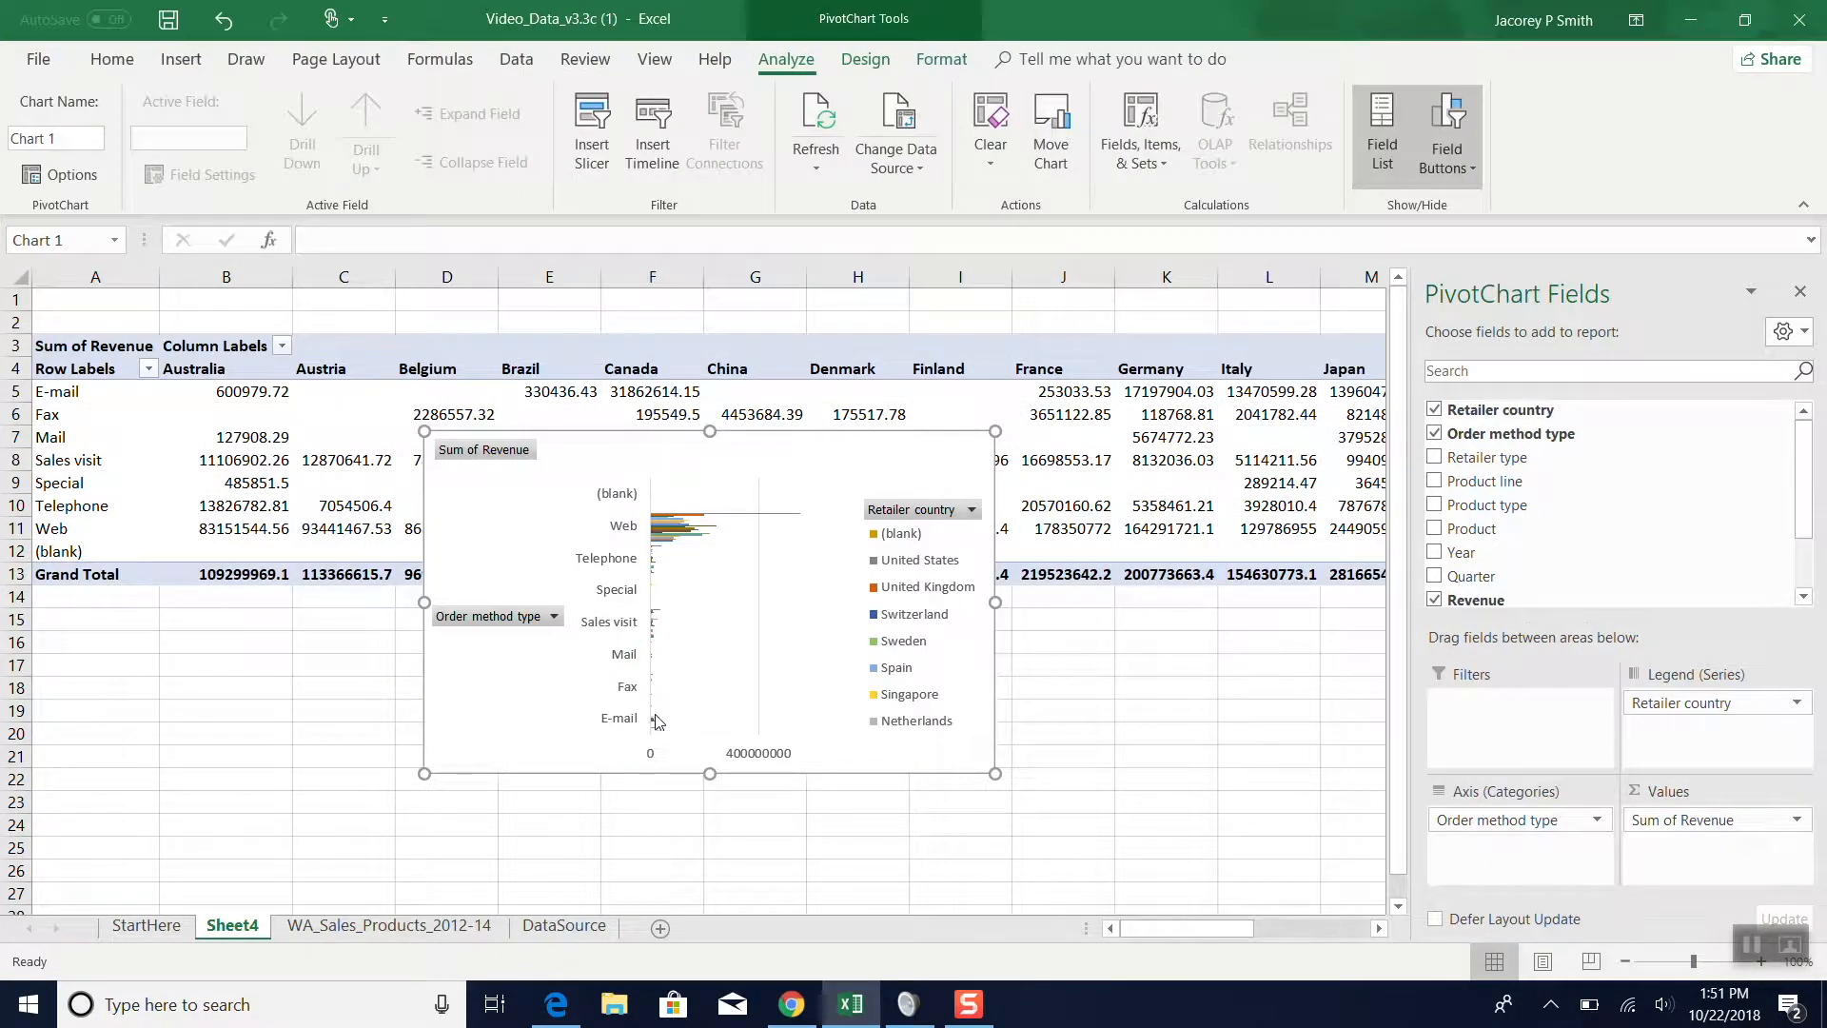
pyautogui.scroll(-2, 646, 682)
pyautogui.scroll(2, 644, 686)
# - Enlarge the bar chart in width and height and reposition it over about columns C to J, rows 6 to 26
pyautogui.moveTo(424, 602); pyautogui.dragTo(277, 603)
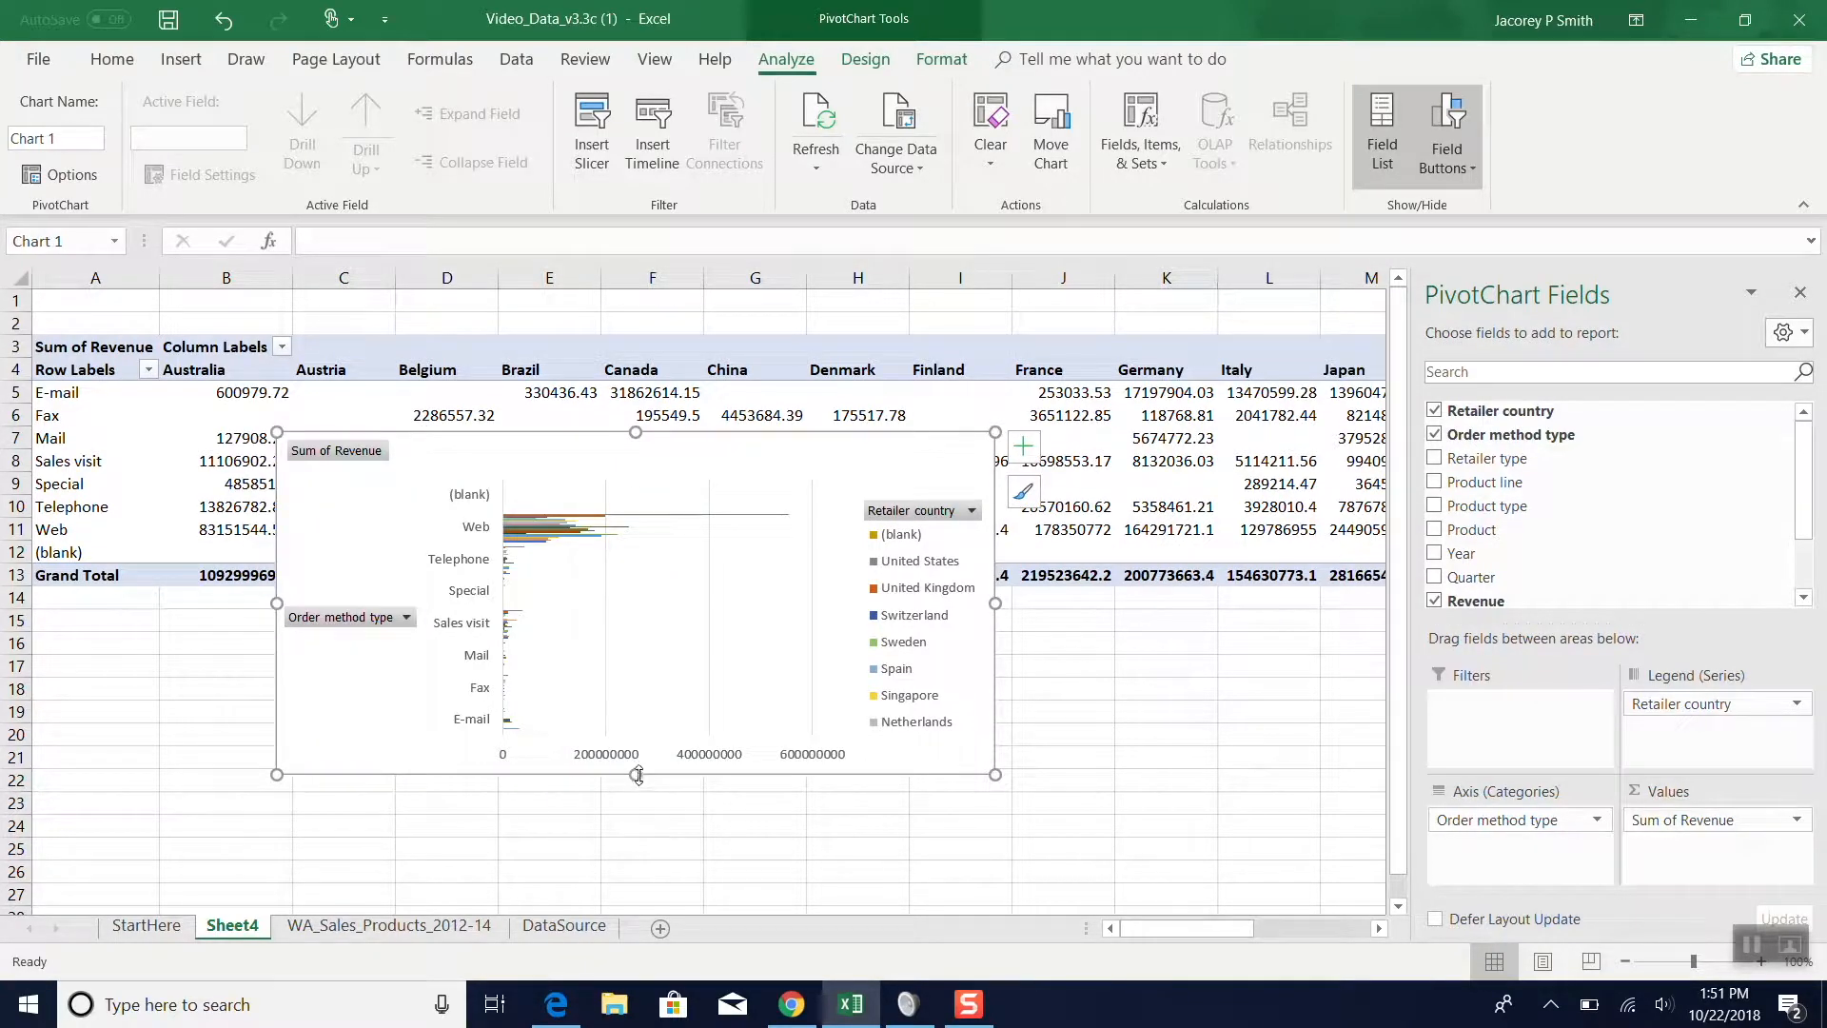
pyautogui.moveTo(637, 775); pyautogui.dragTo(636, 886)
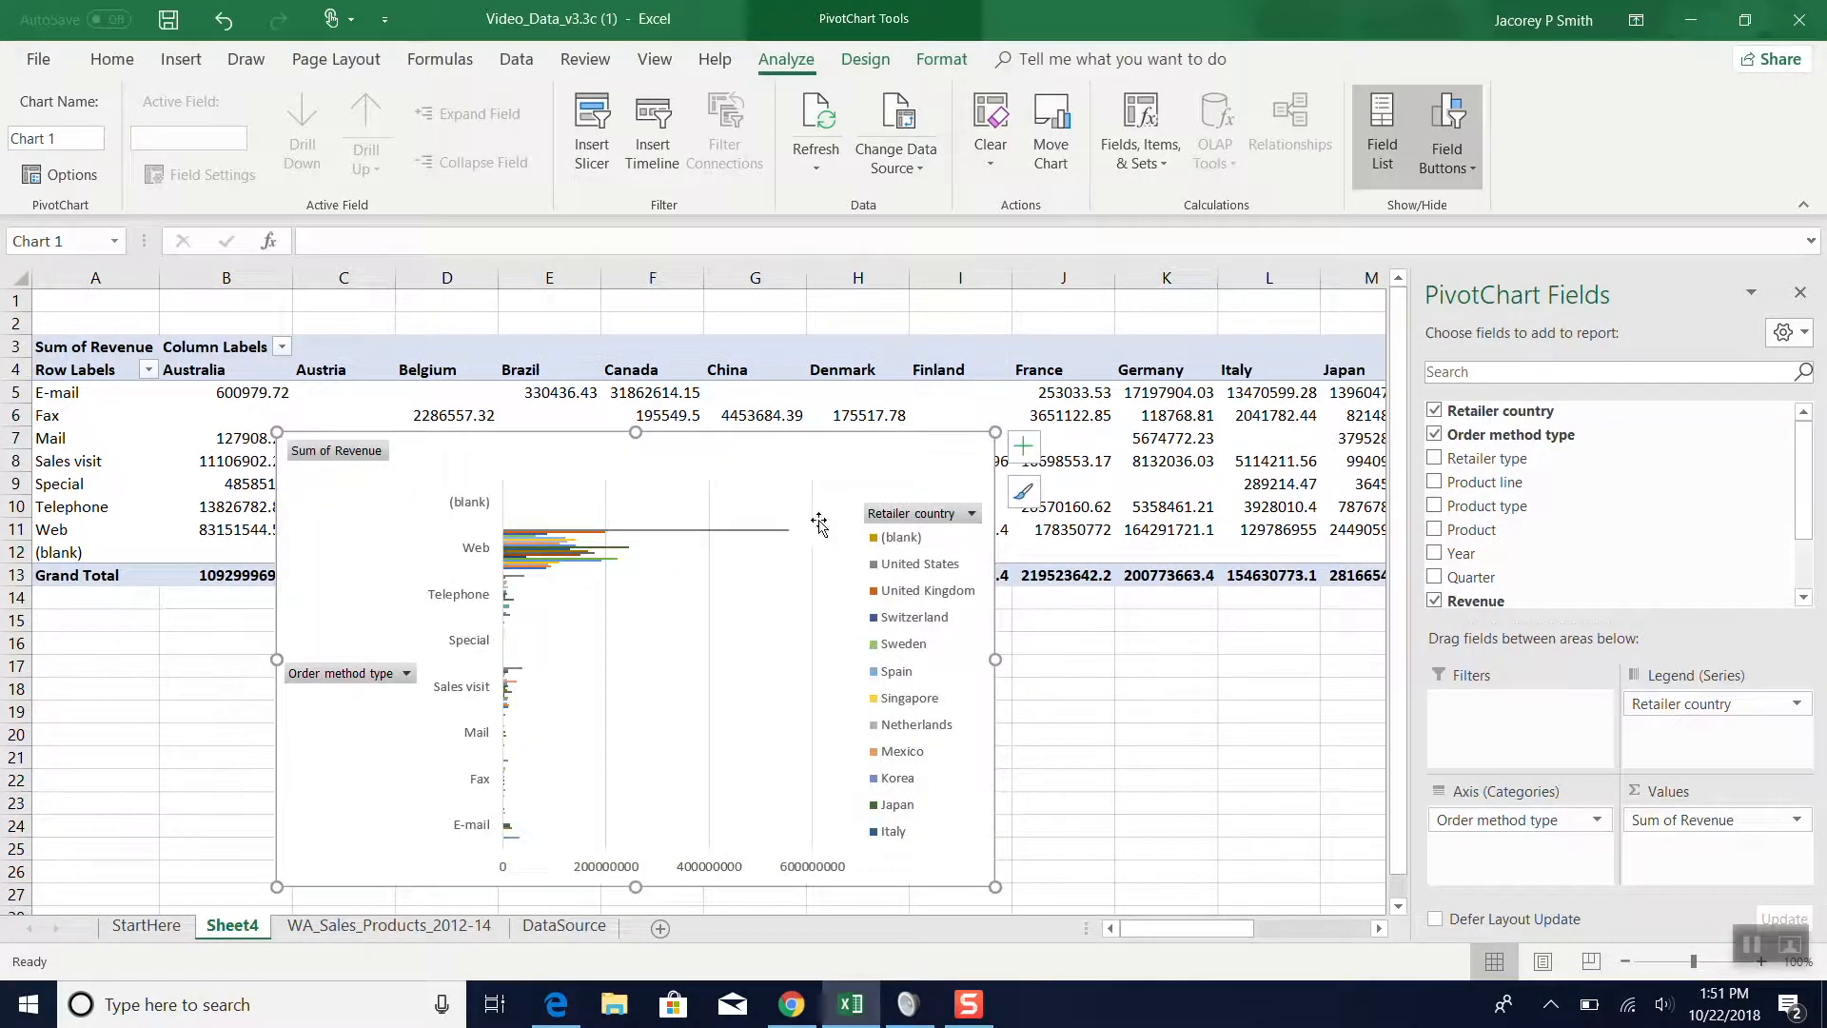
pyautogui.moveTo(997, 671); pyautogui.dragTo(1085, 677)
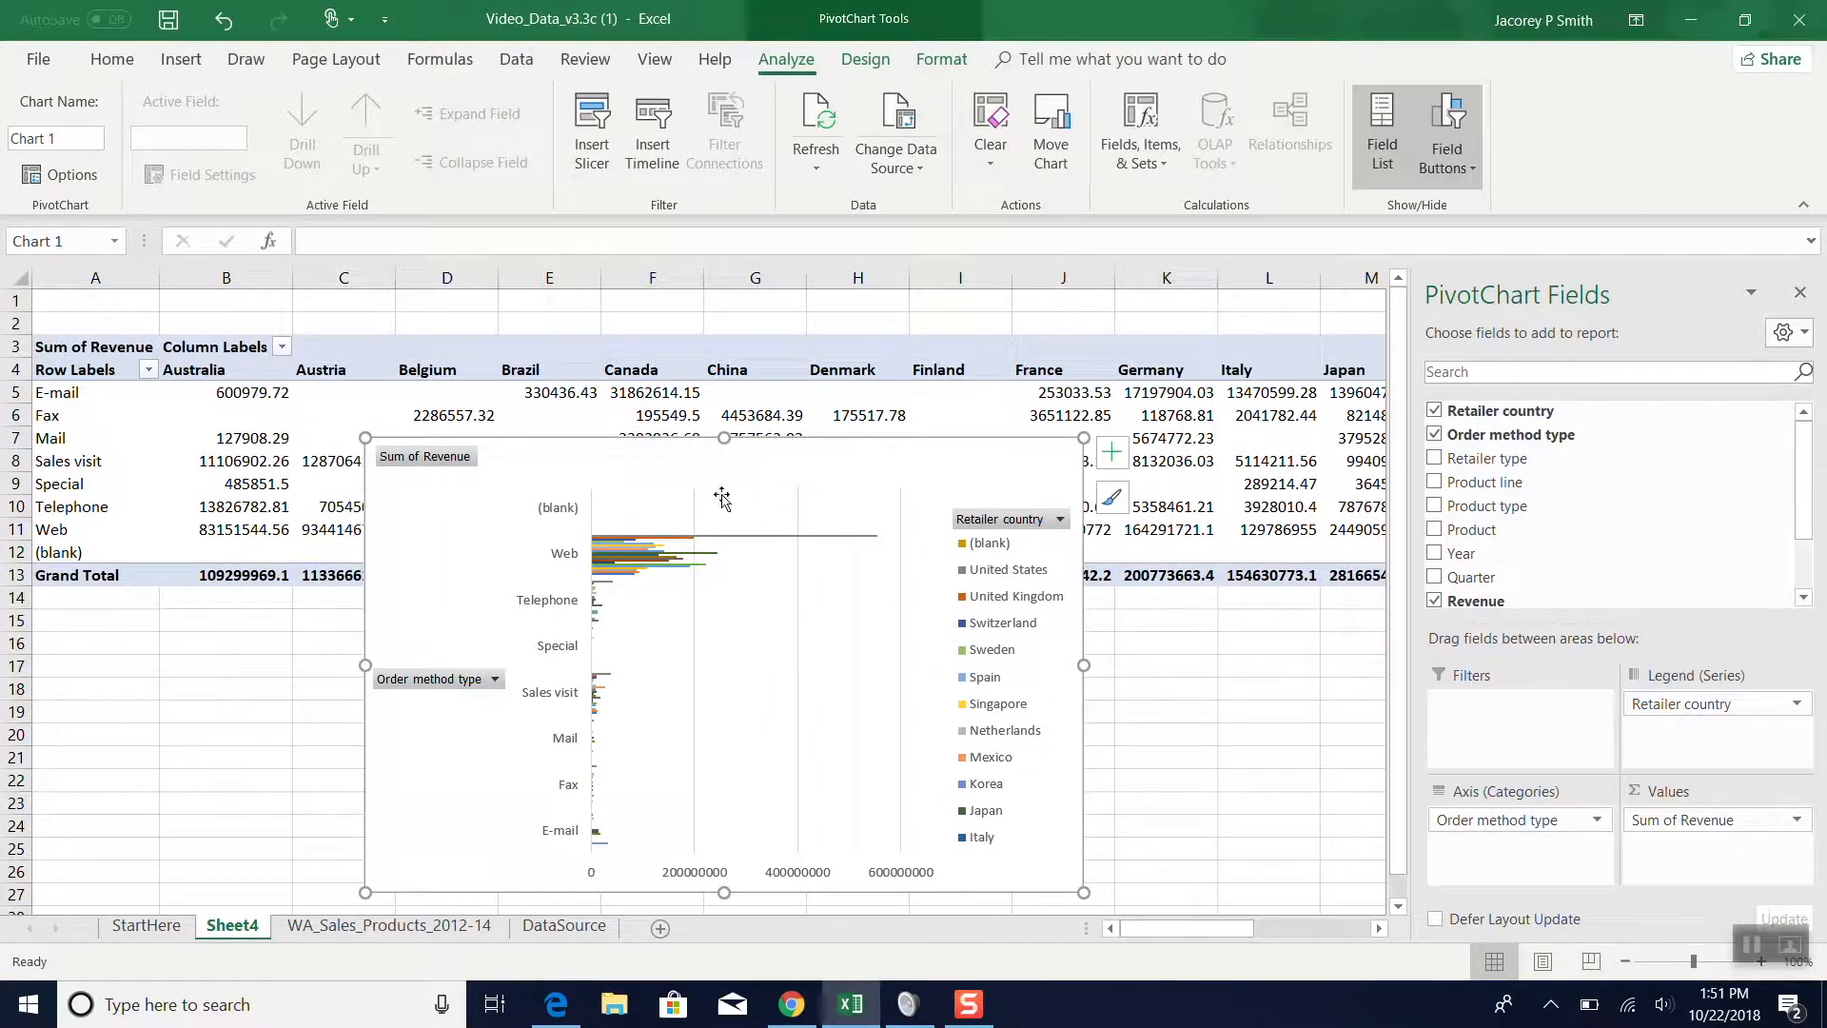
pyautogui.moveTo(714, 469)
pyautogui.mouseDown()
pyautogui.moveTo(517, 400)
pyautogui.moveTo(694, 424)
pyautogui.moveTo(685, 450)
pyautogui.mouseUp()
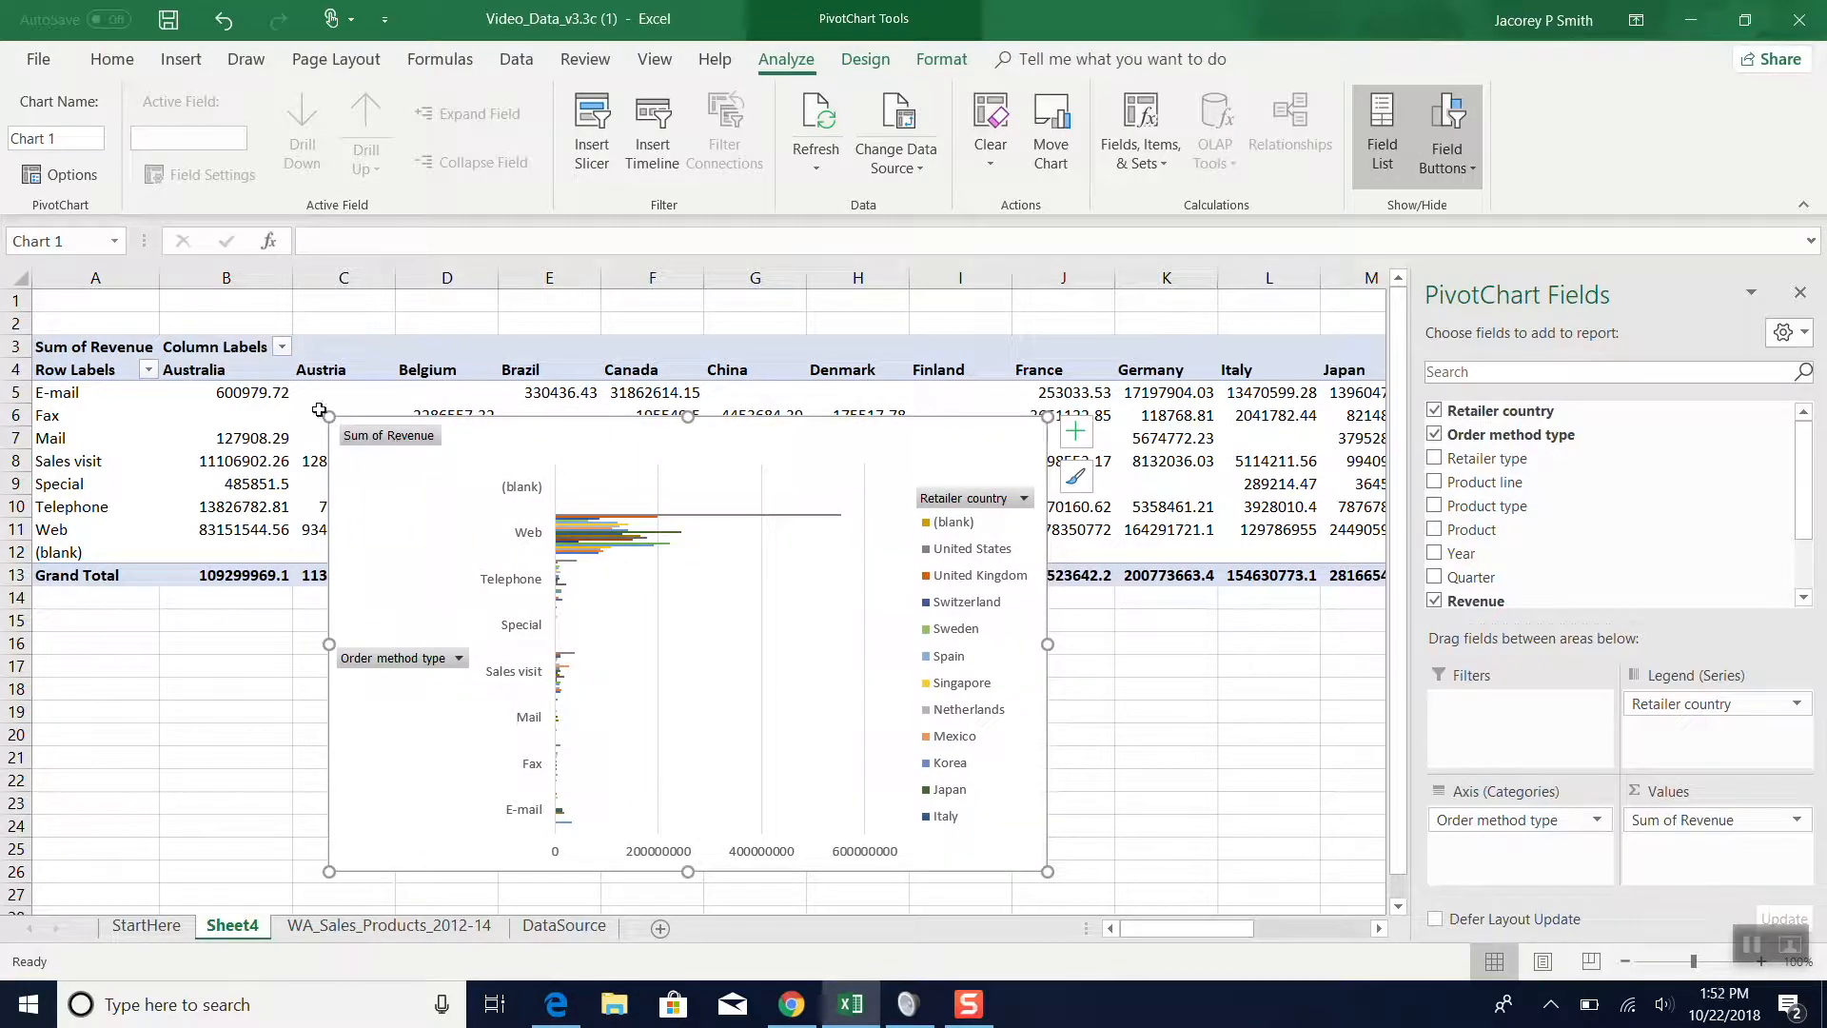